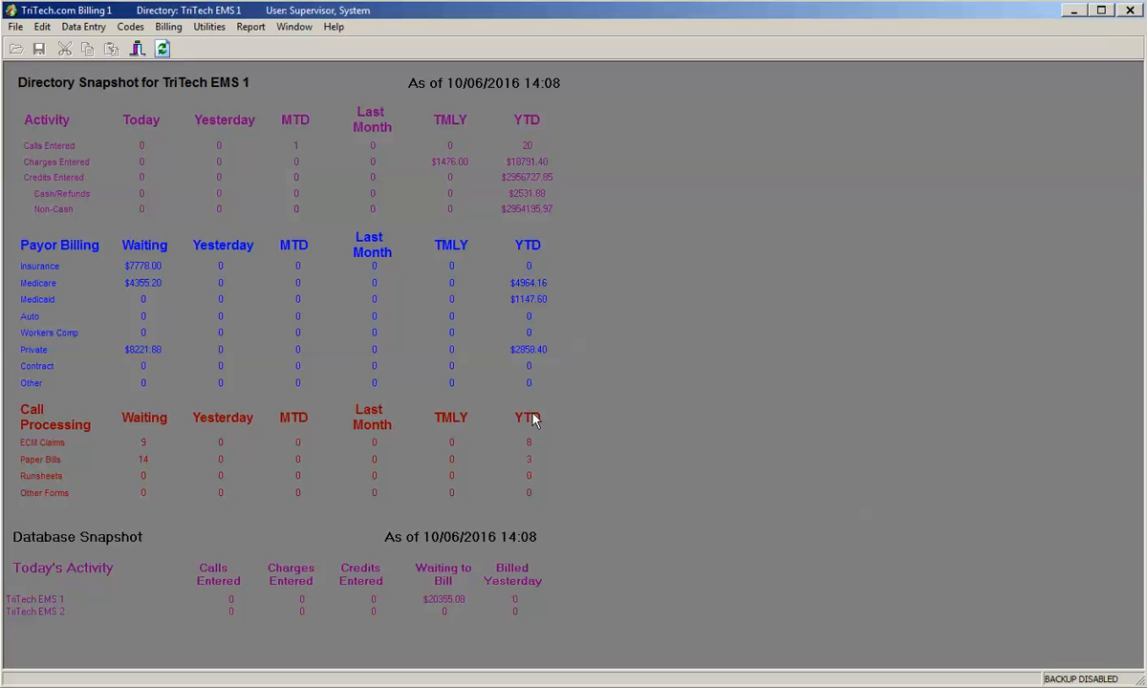
Switch to the web browser and open the import.tritech.com sign-in page.
{"action": "key", "text": "alt+Tab"}
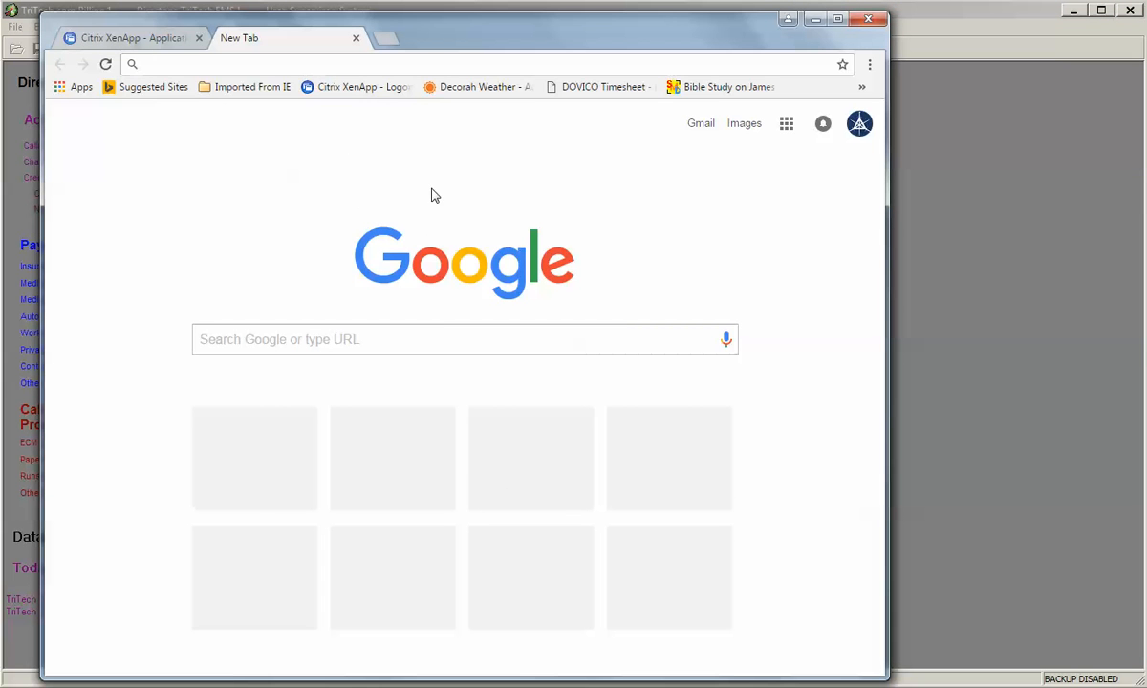
{"action": "type", "text": "im"}
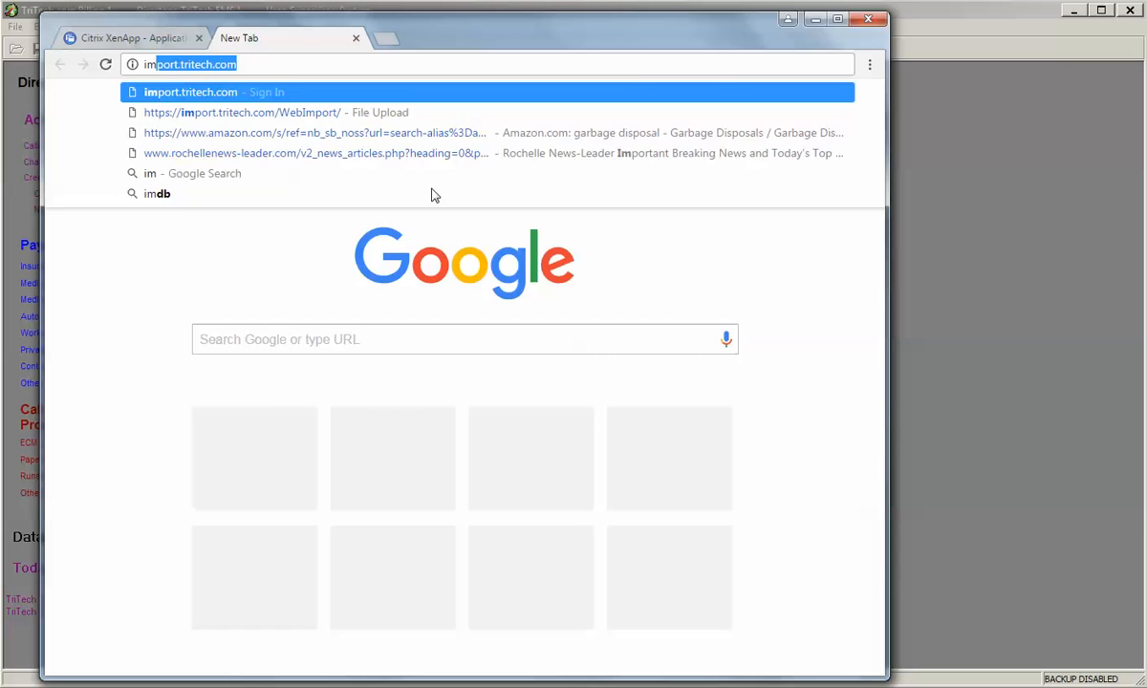
{"action": "key", "text": "Return"}
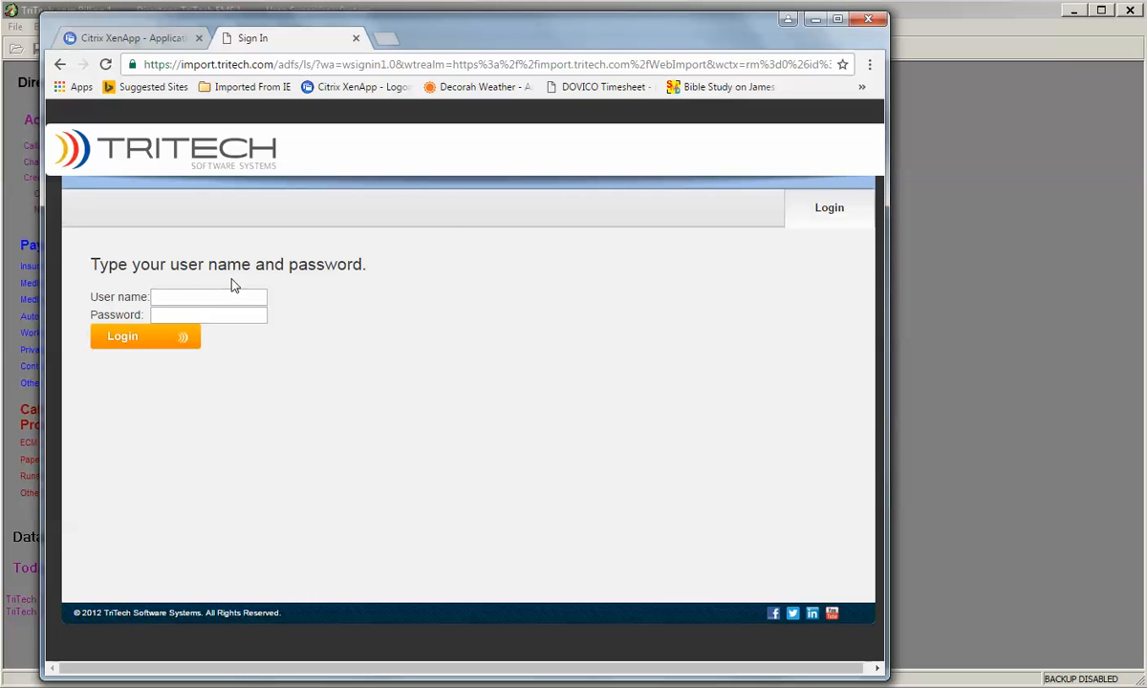
Sign in to the TriTech import site with the account user name and password.
{"action": "left_click", "coordinate": [187, 299]}
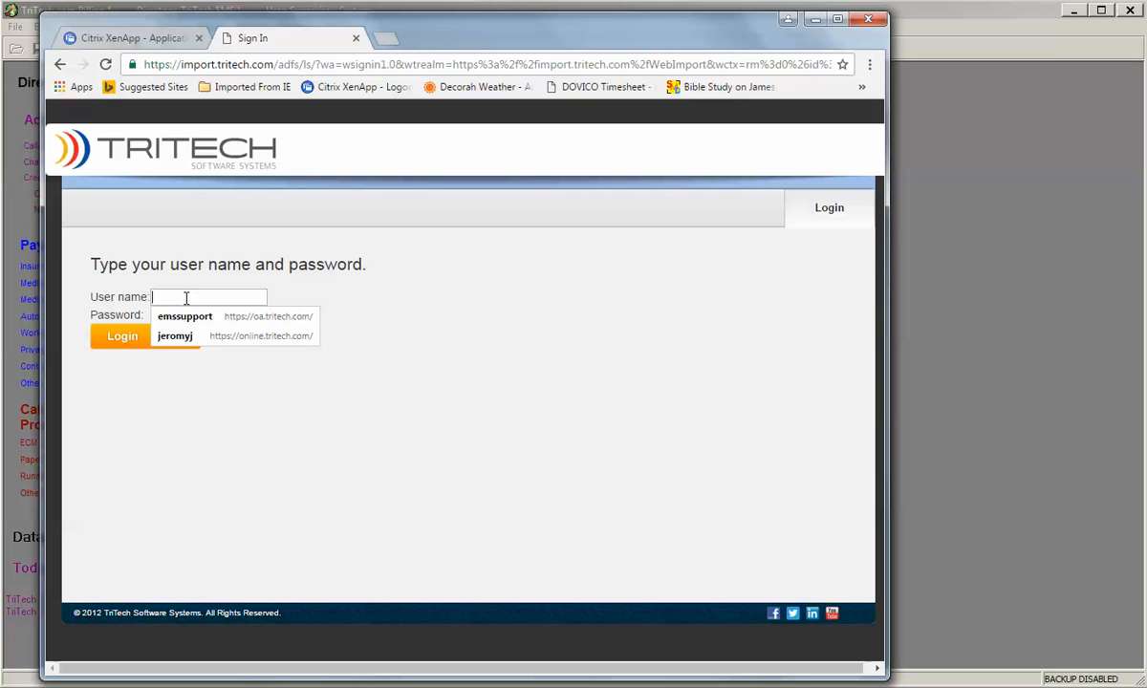
{"action": "type", "text": "jj"}
{"action": "key", "text": "Down"}
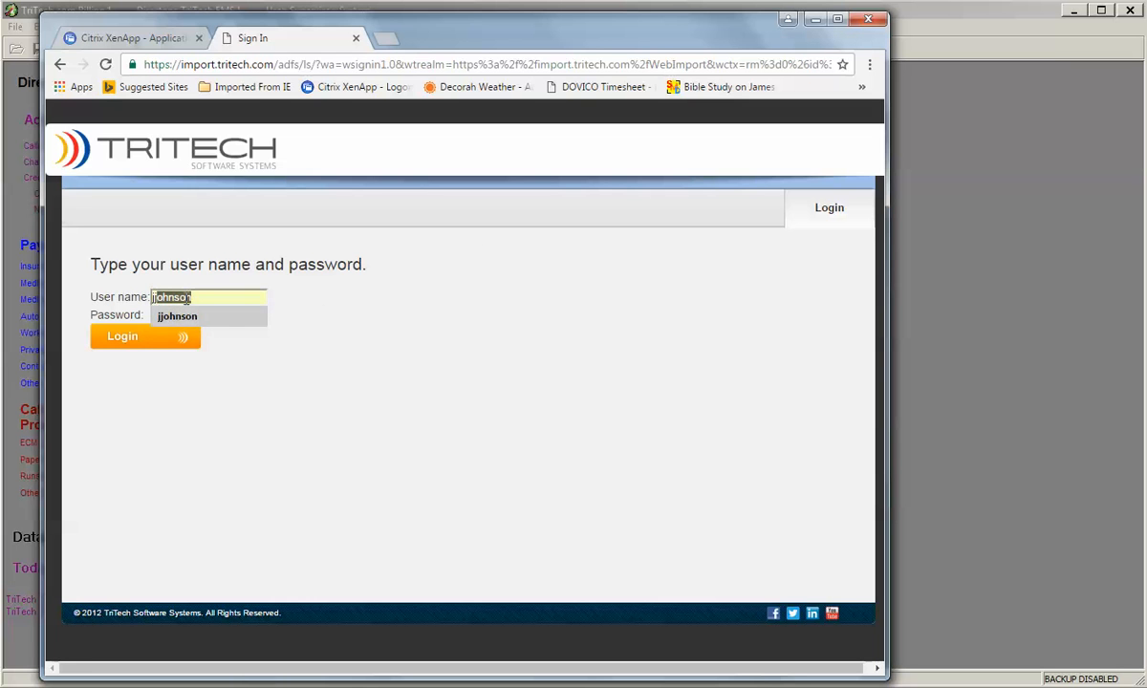
{"action": "key", "text": "Return"}
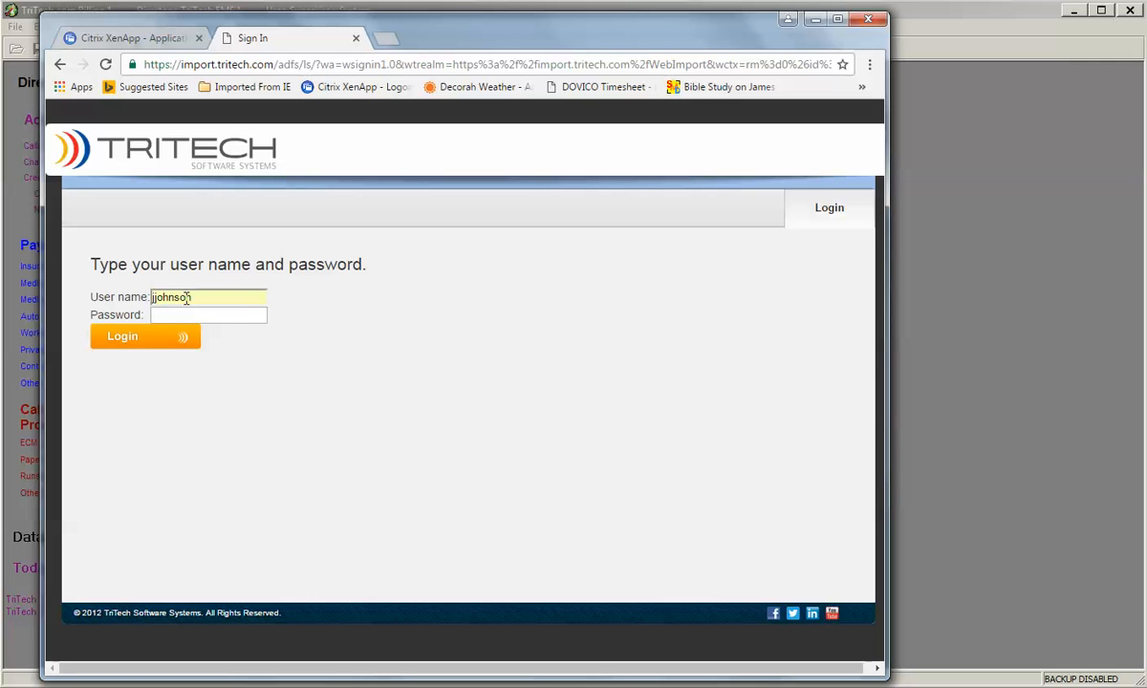
{"action": "key", "text": "Tab"}
{"action": "type", "text": "•••••••••"}
{"action": "key", "text": "Return"}
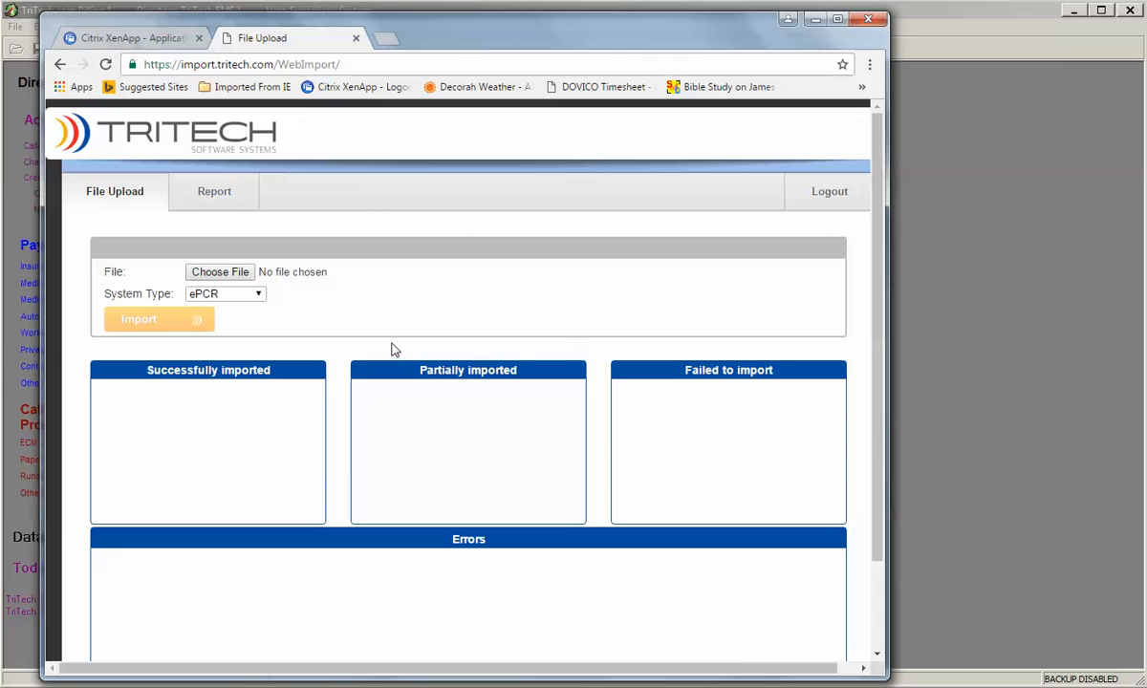
Choose NEMSIS_EMS__3_3_4__Demo 1.xml from the Desktop and import it with the ePCR system type.
{"action": "left_click", "coordinate": [221, 272]}
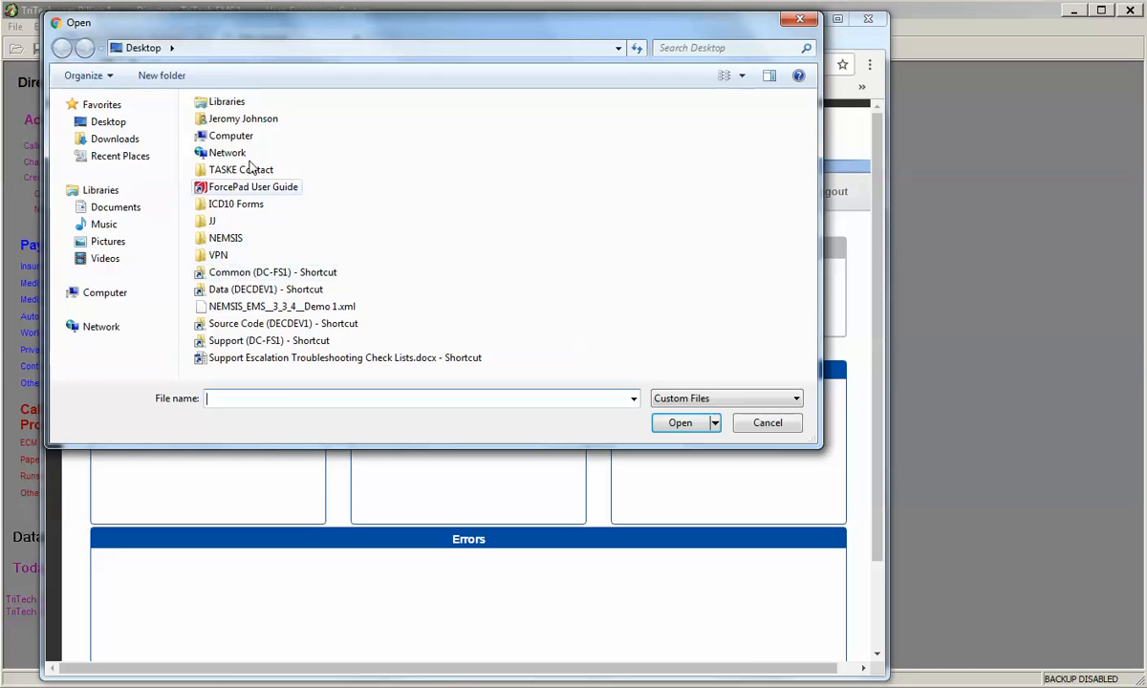
{"action": "left_click", "coordinate": [95, 122]}
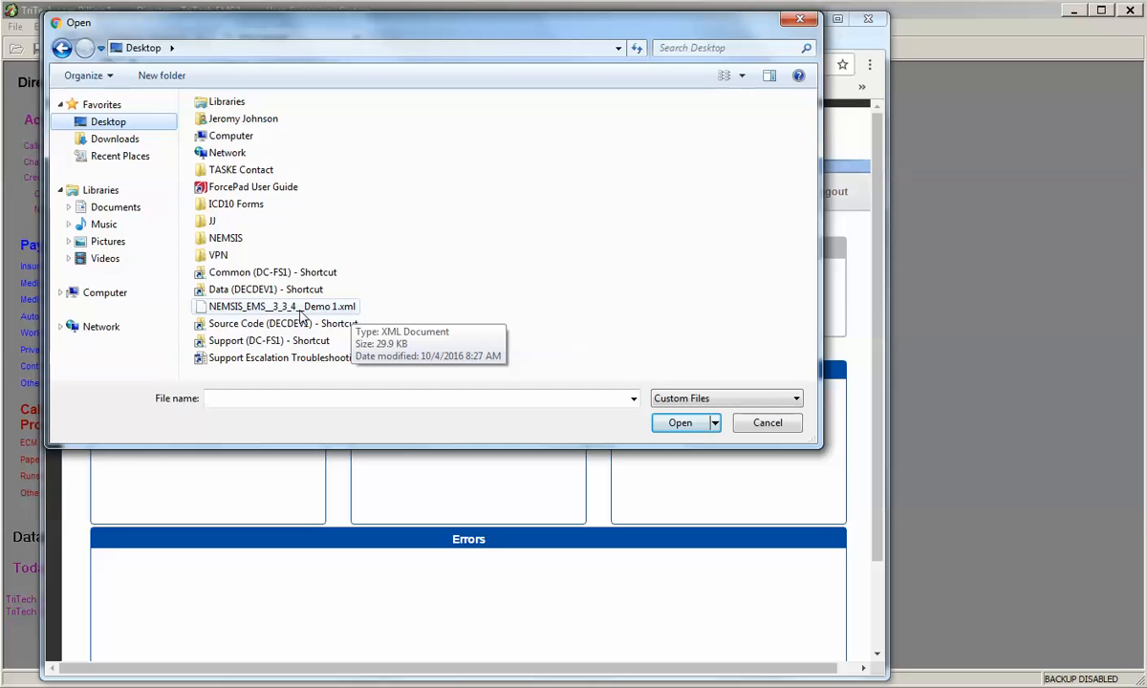
{"action": "double_click", "coordinate": [241, 306]}
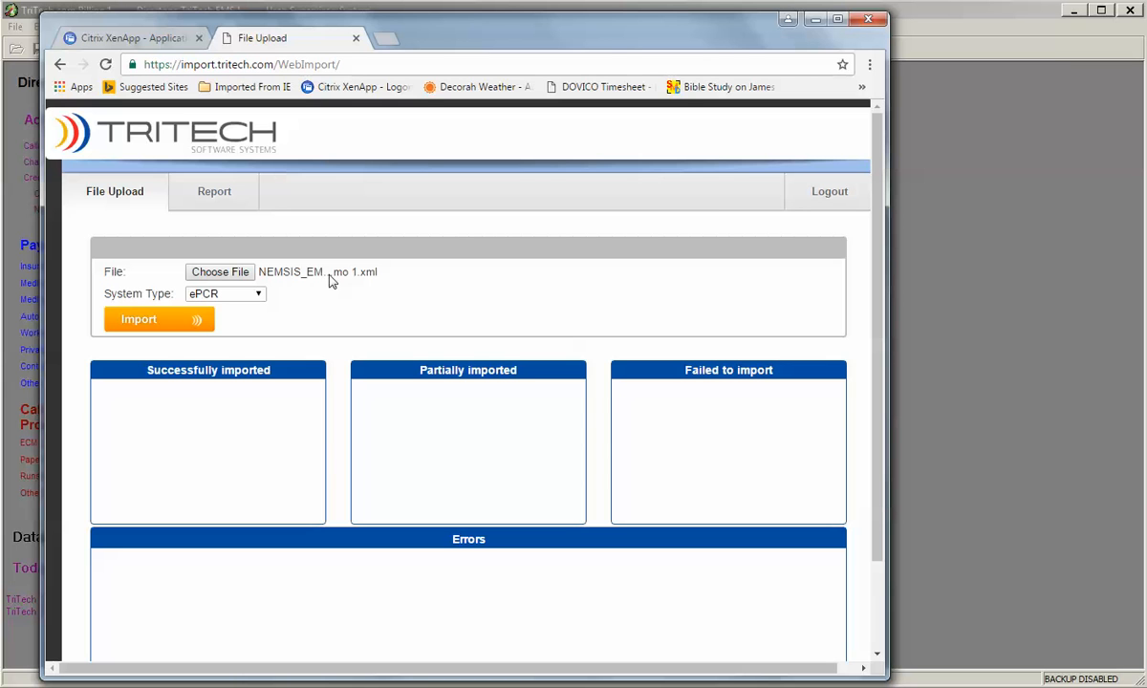
{"action": "left_click", "coordinate": [143, 325]}
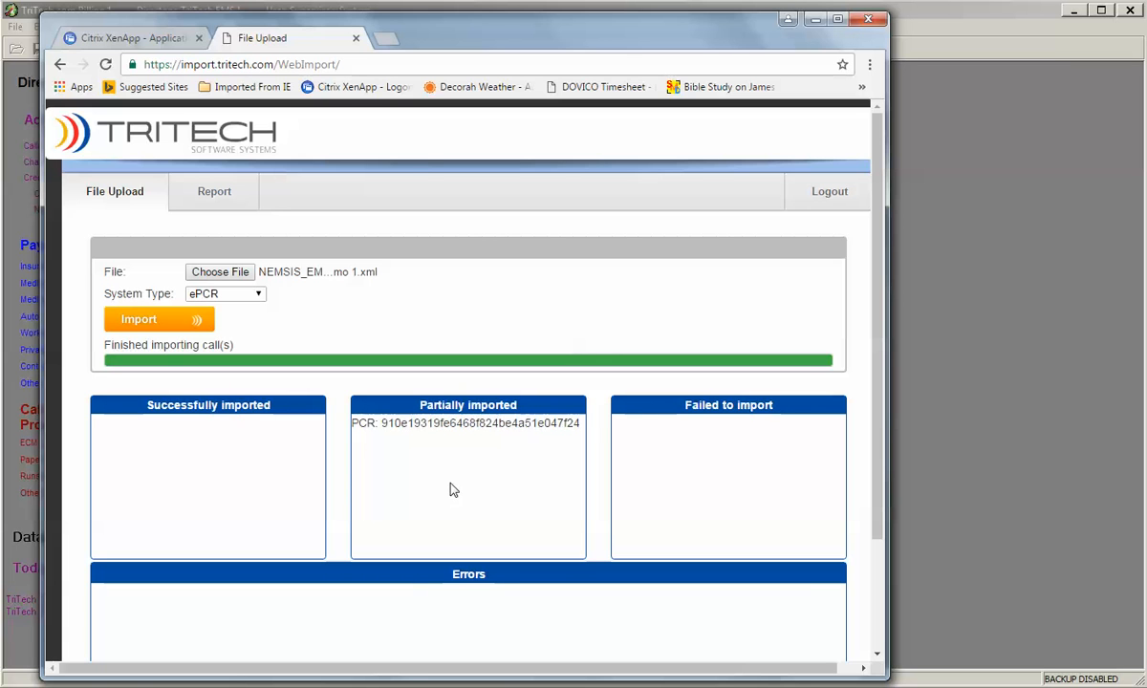
Switch to TriTech.com Billing, run the Call report with the saved NEMSIS Imported Calls settings, and close it after viewing.
{"action": "left_click", "coordinate": [989, 348]}
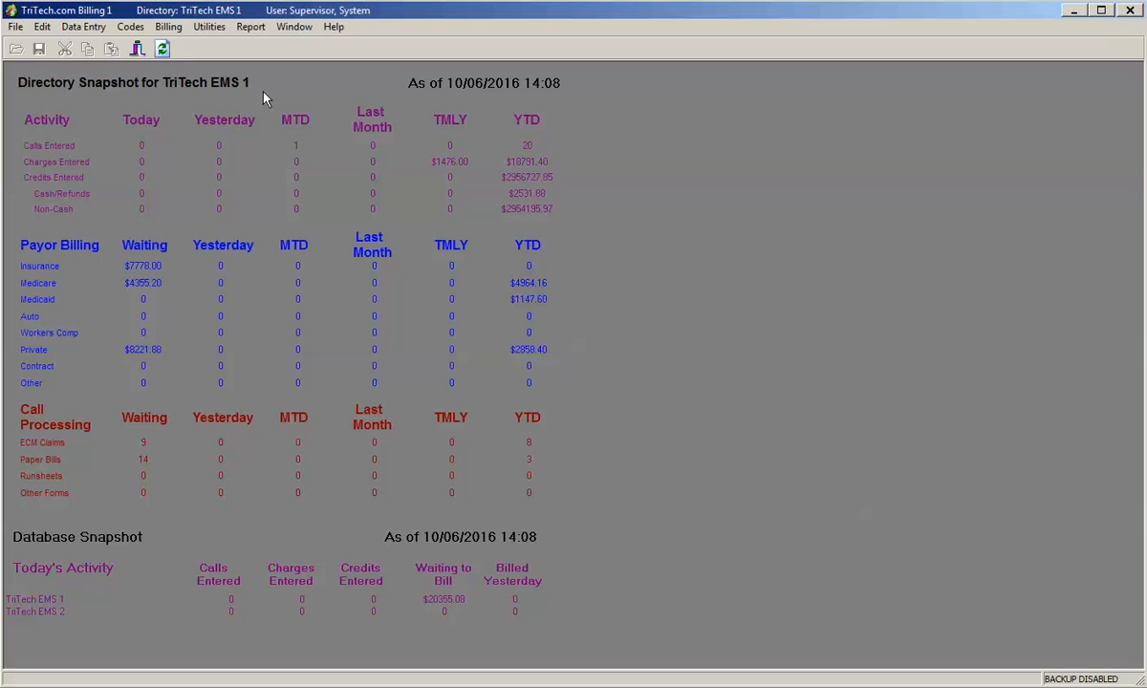
{"action": "left_click", "coordinate": [251, 27]}
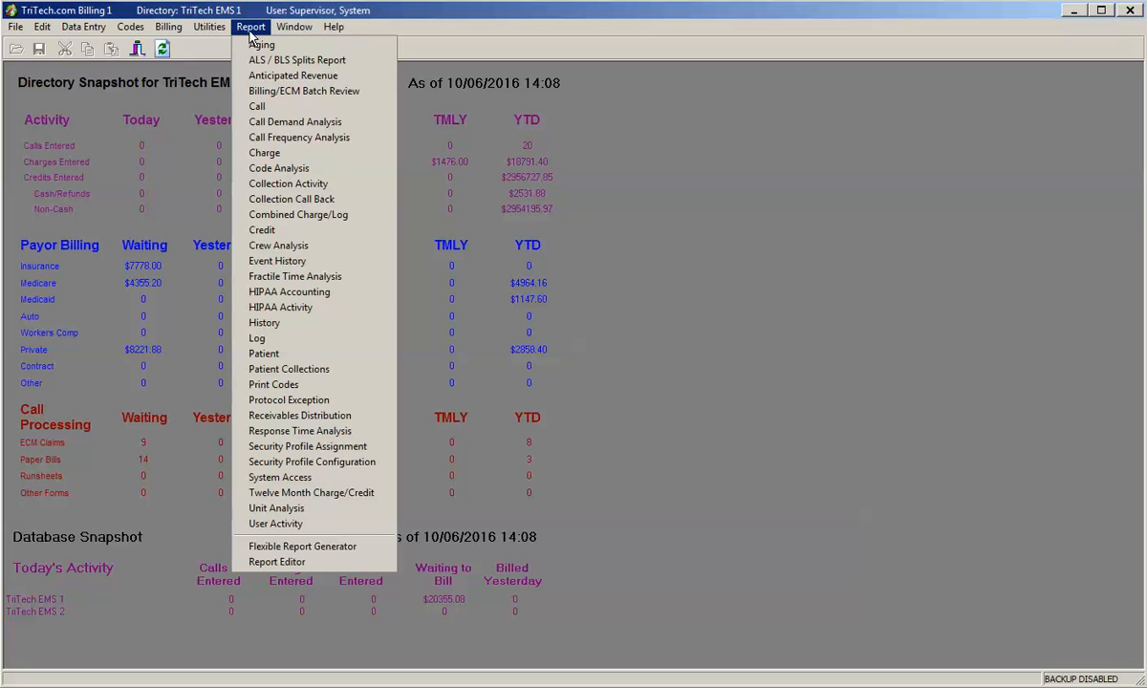
{"action": "left_click", "coordinate": [260, 108]}
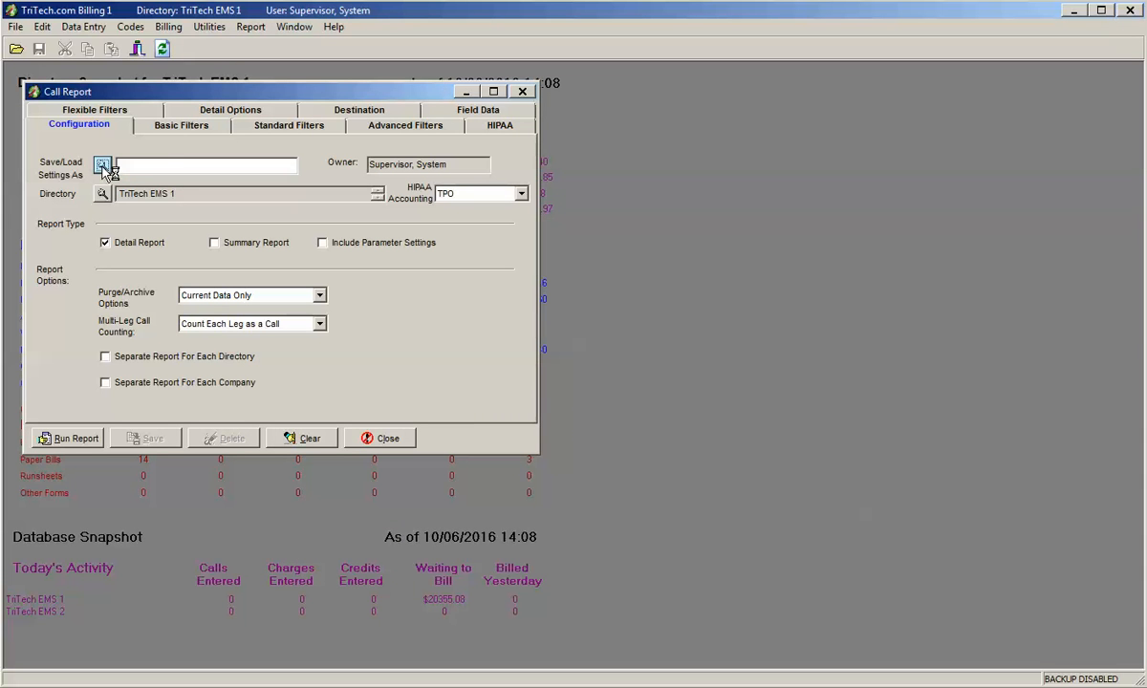
{"action": "left_click", "coordinate": [102, 166]}
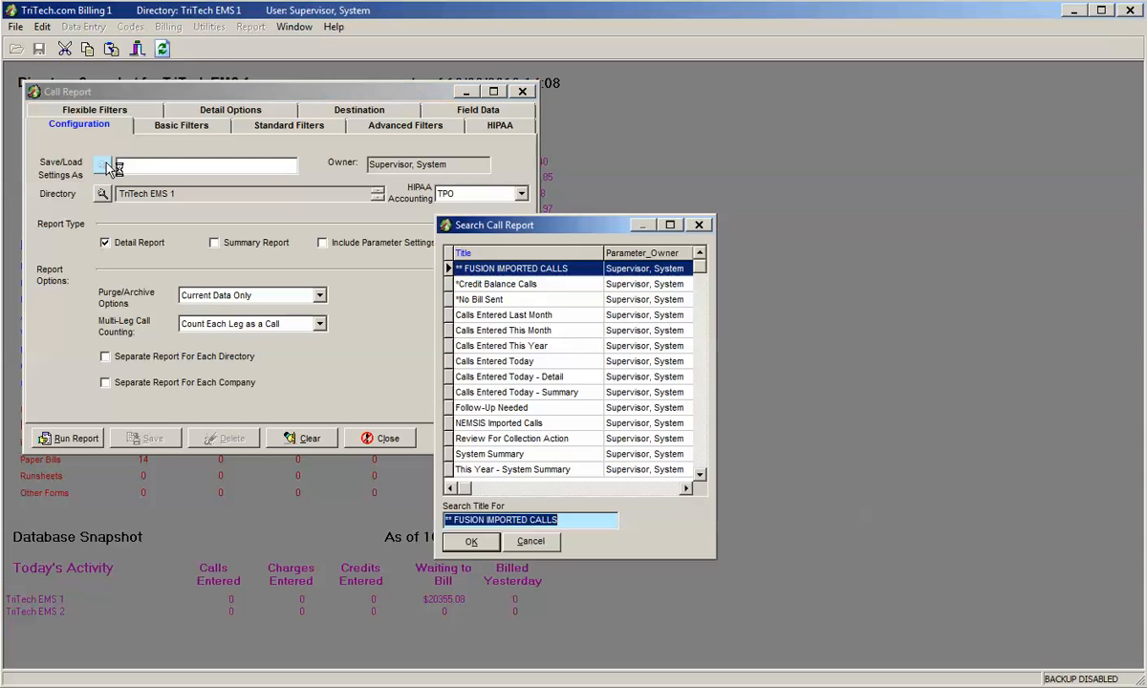
{"action": "left_click", "coordinate": [522, 428]}
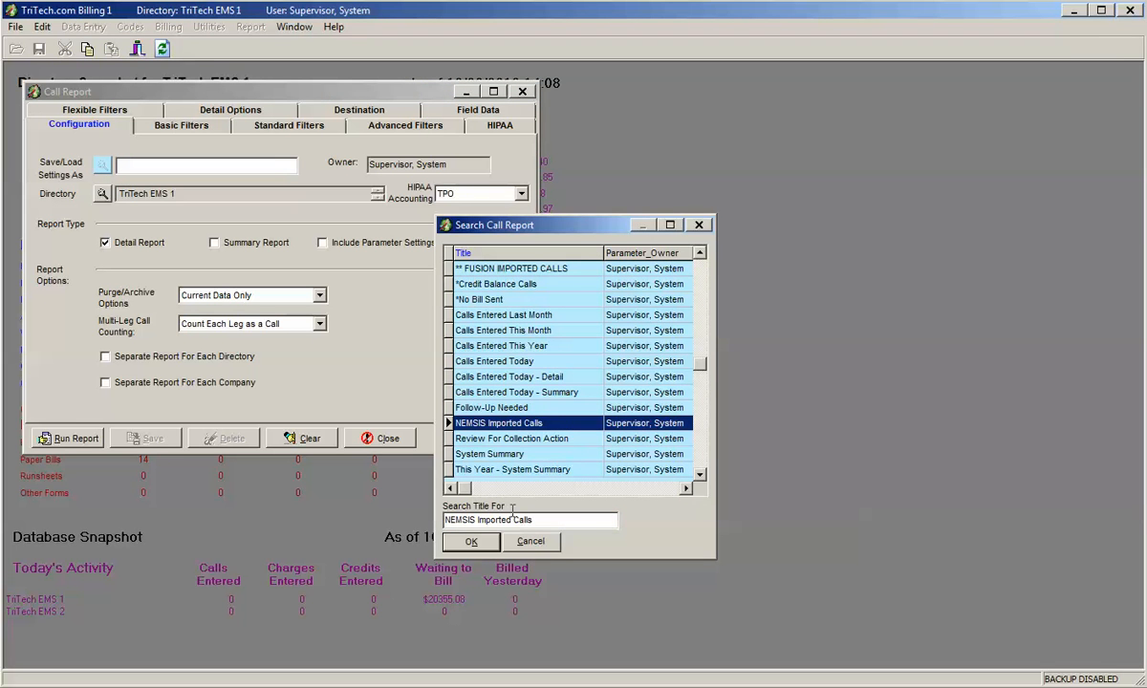
{"action": "left_click", "coordinate": [483, 543]}
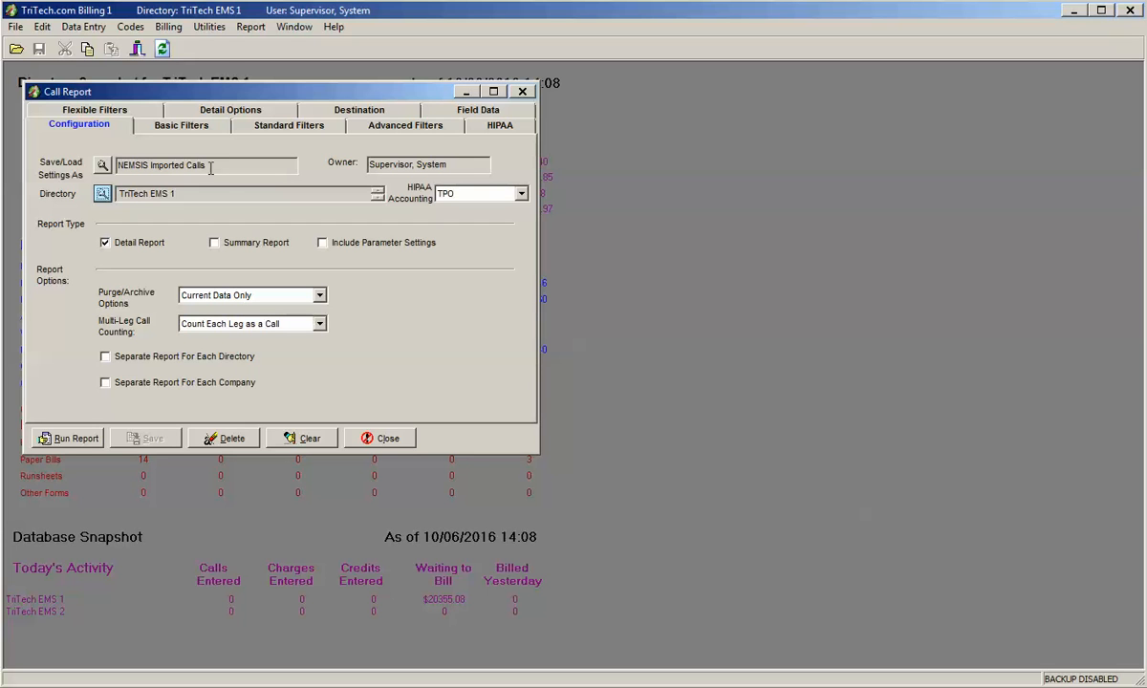
{"action": "left_click", "coordinate": [86, 441]}
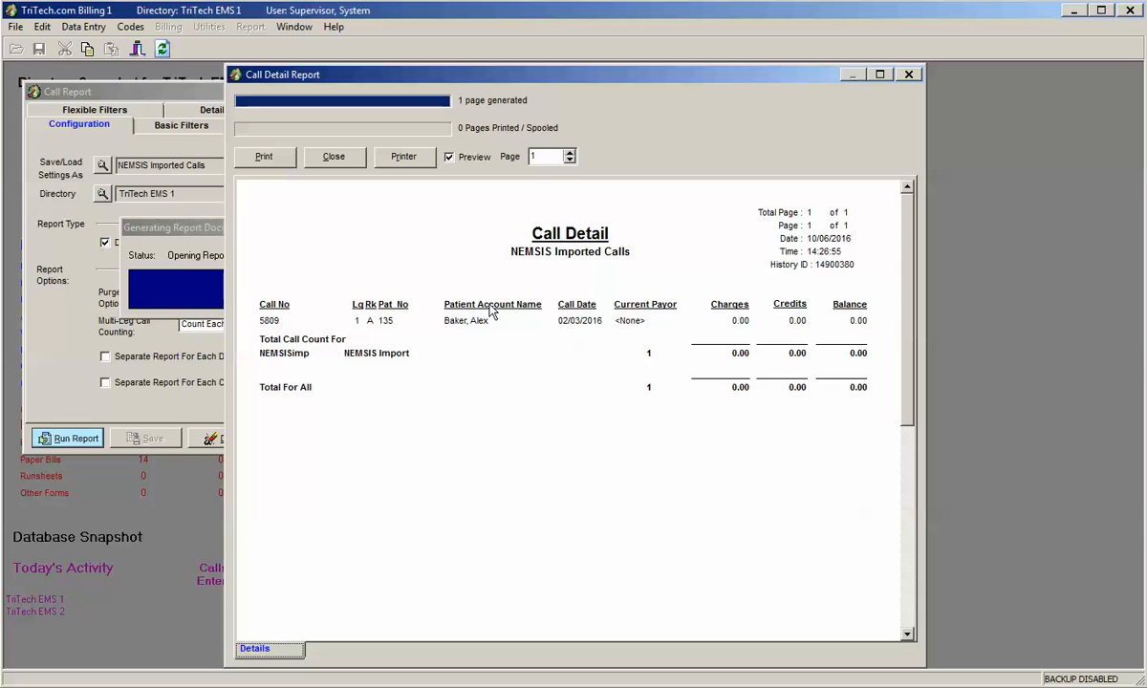
{"action": "left_click", "coordinate": [342, 159]}
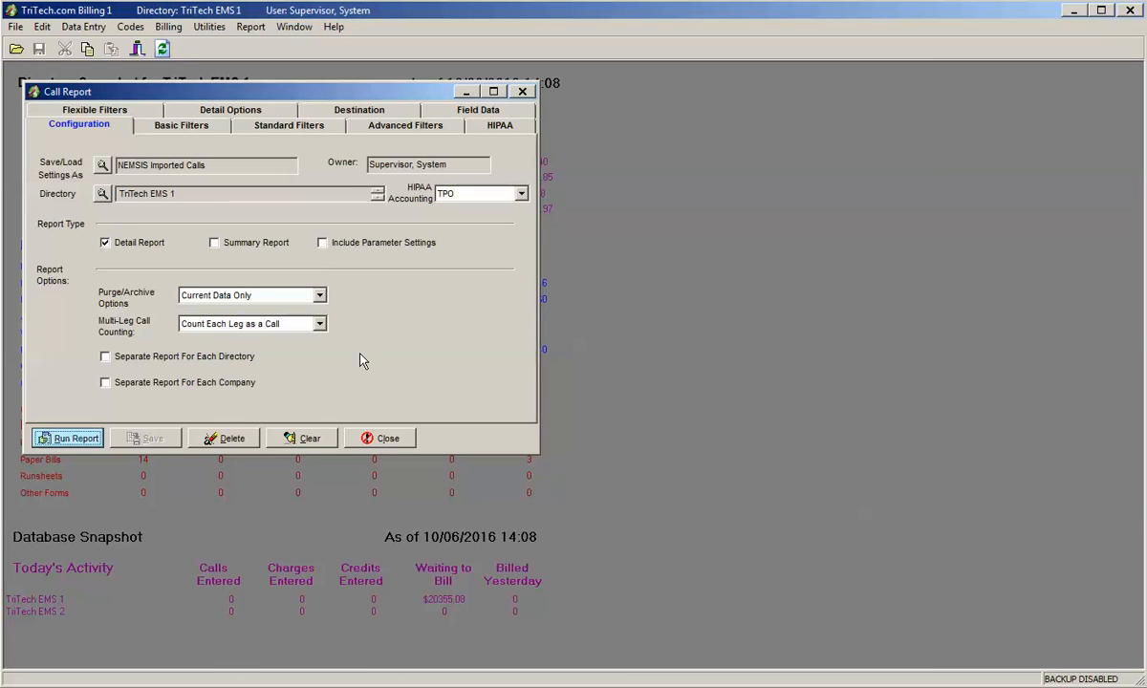
{"action": "left_click", "coordinate": [391, 447]}
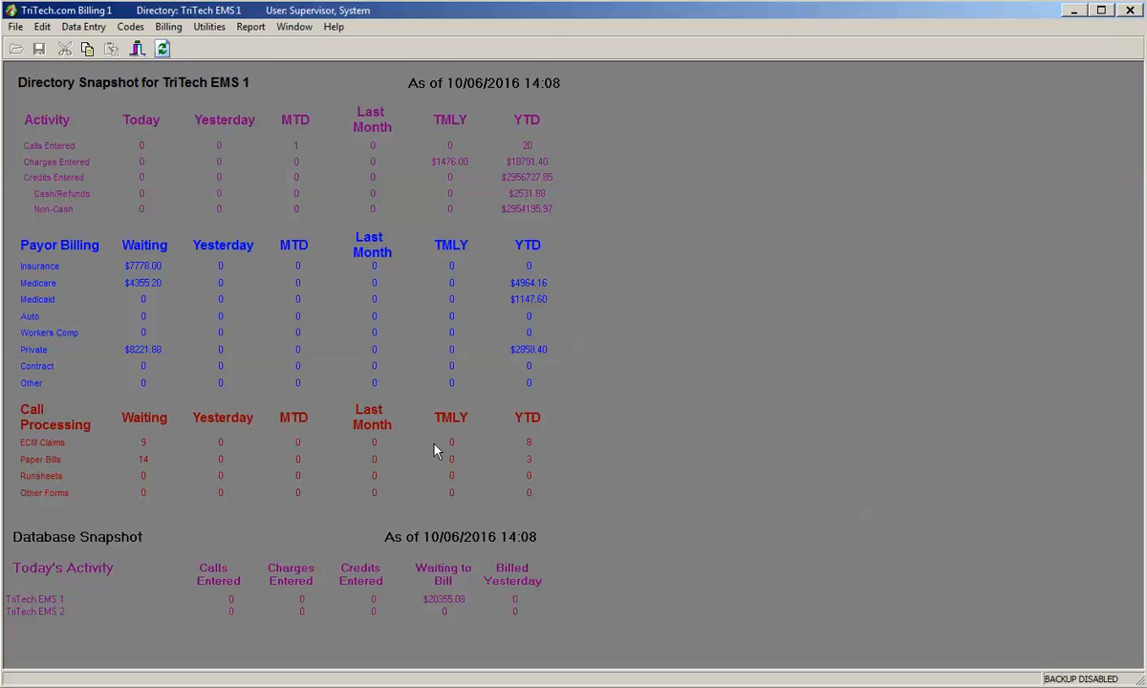
Open the imported call's record for data entry, using the call number listed in the report.
{"action": "left_click", "coordinate": [95, 30]}
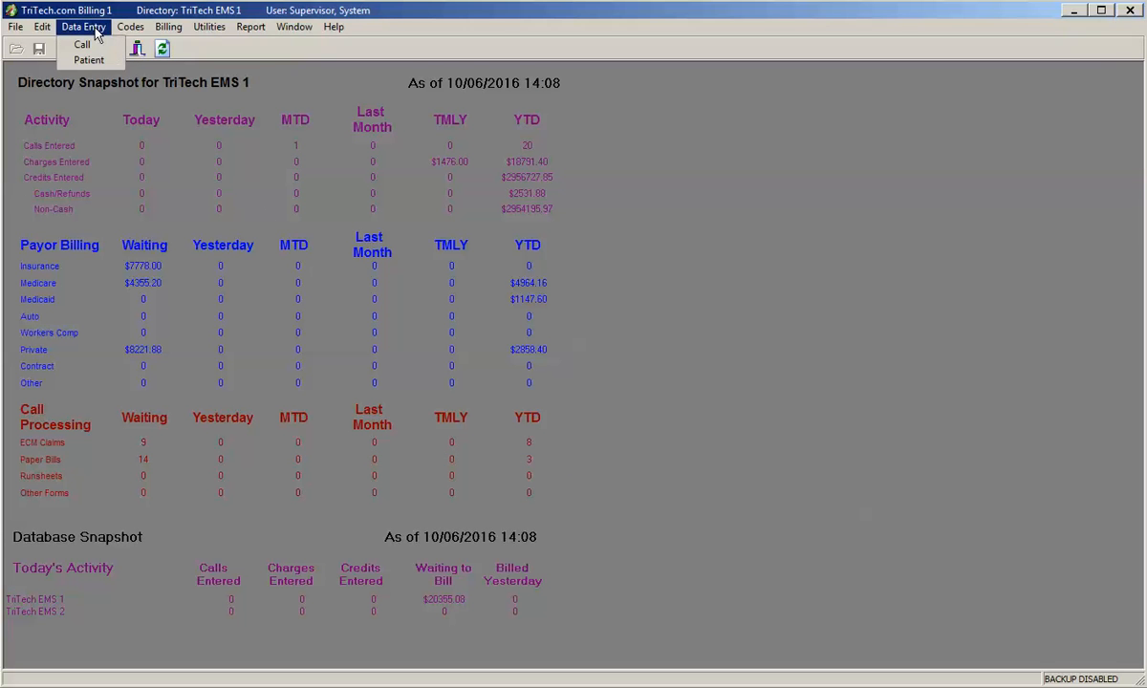
{"action": "left_click", "coordinate": [78, 44]}
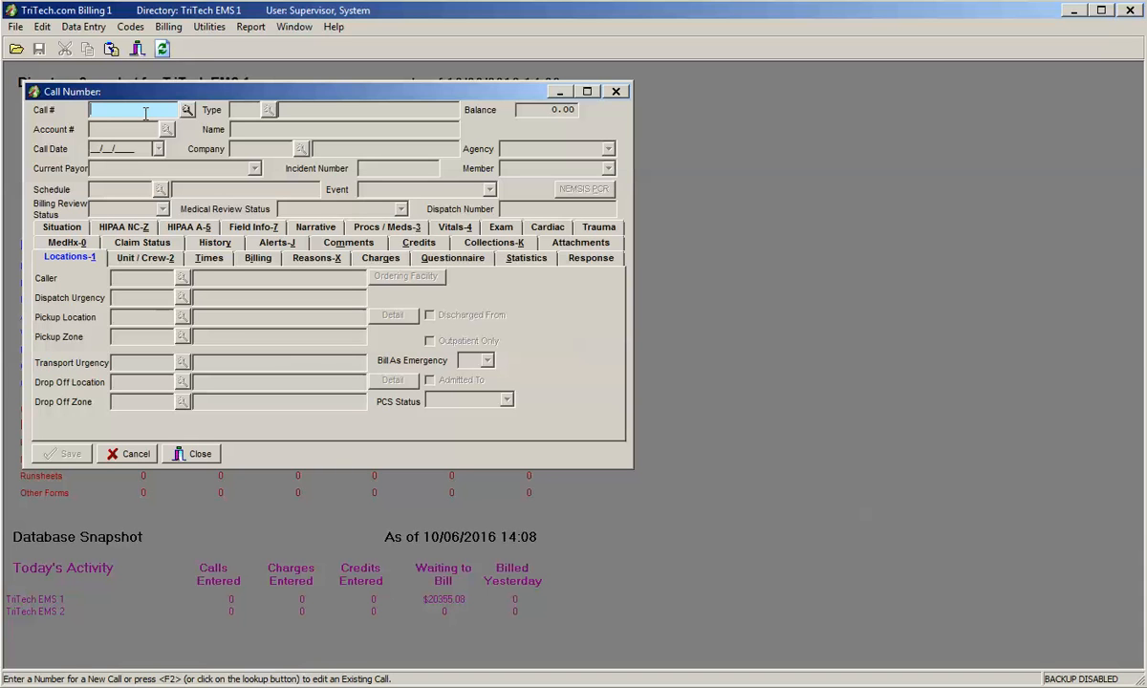
{"action": "type", "text": "5809"}
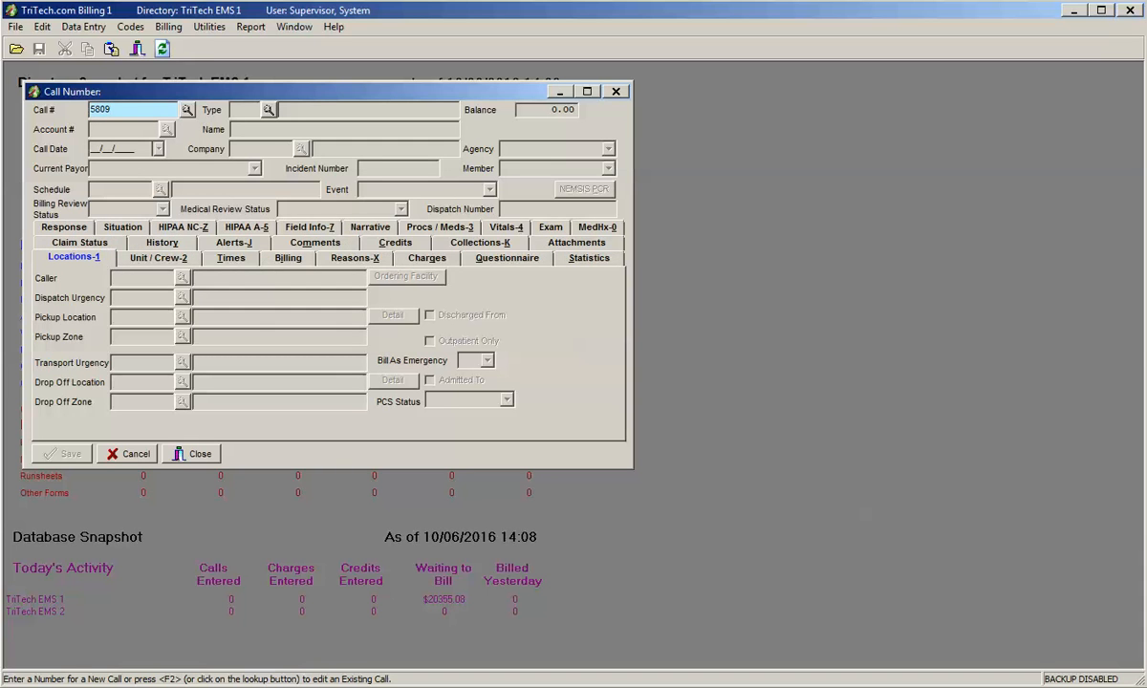
{"action": "key", "text": "Tab"}
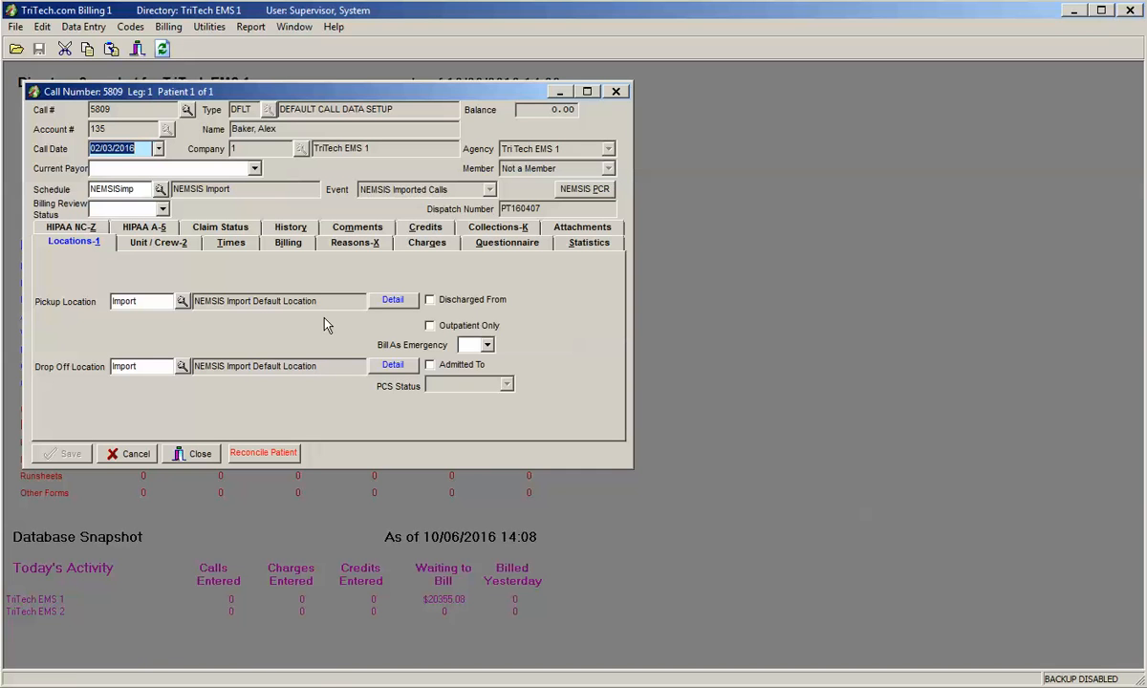
Check the pickup location's address detail, then change the pickup location code to r (Residence) and accept erasing the existing detail.
{"action": "left_click", "coordinate": [392, 300]}
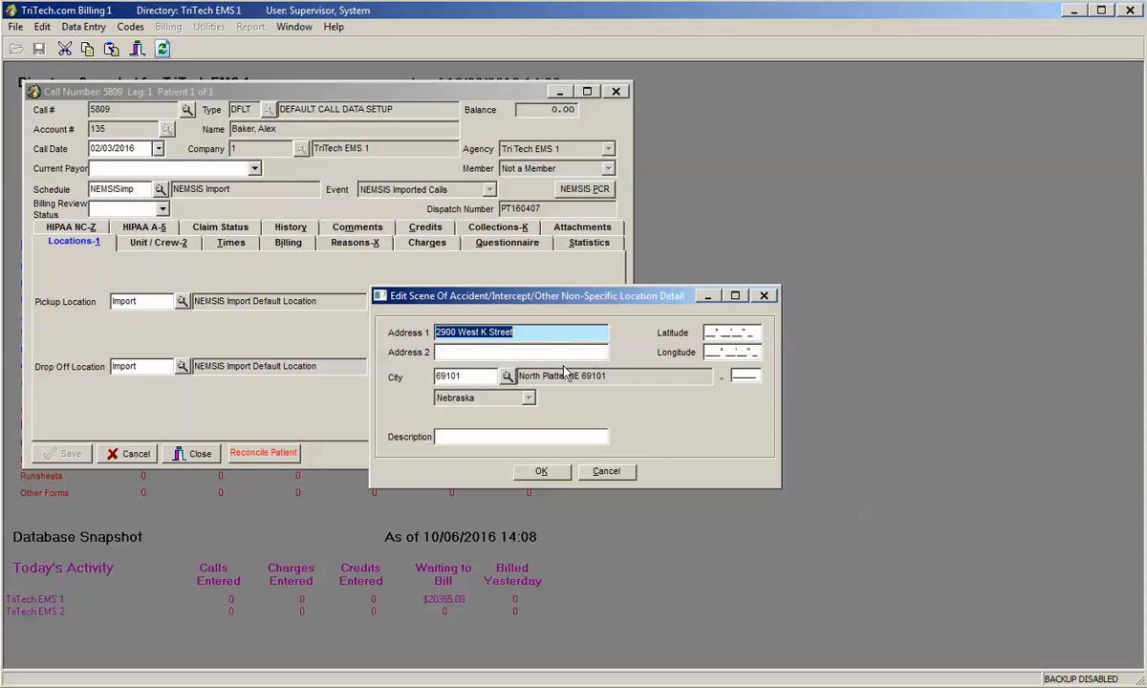
{"action": "left_click", "coordinate": [594, 474]}
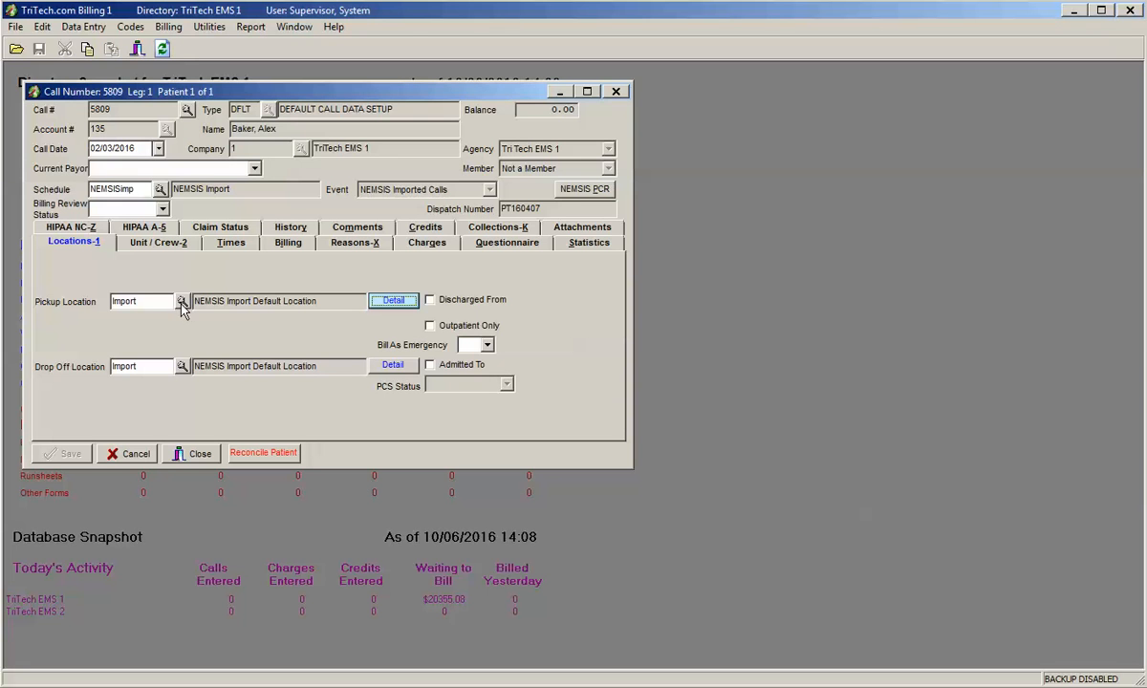
{"action": "left_click_drag", "start_coordinate": [153, 302], "coordinate": [92, 304]}
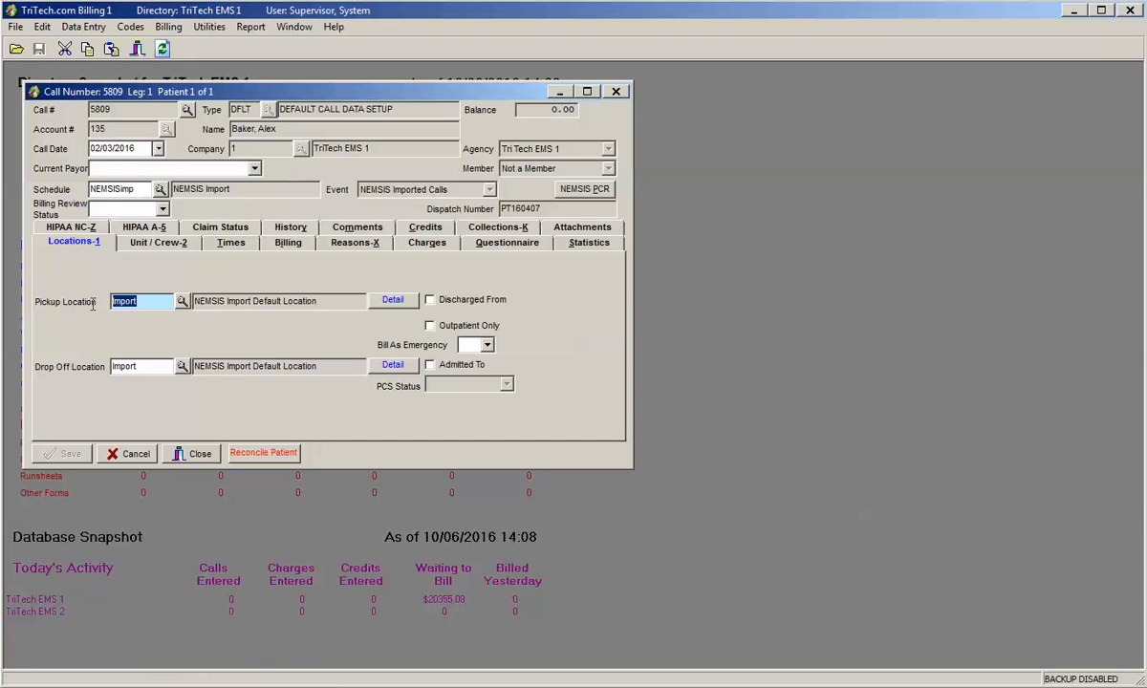
{"action": "type", "text": "r"}
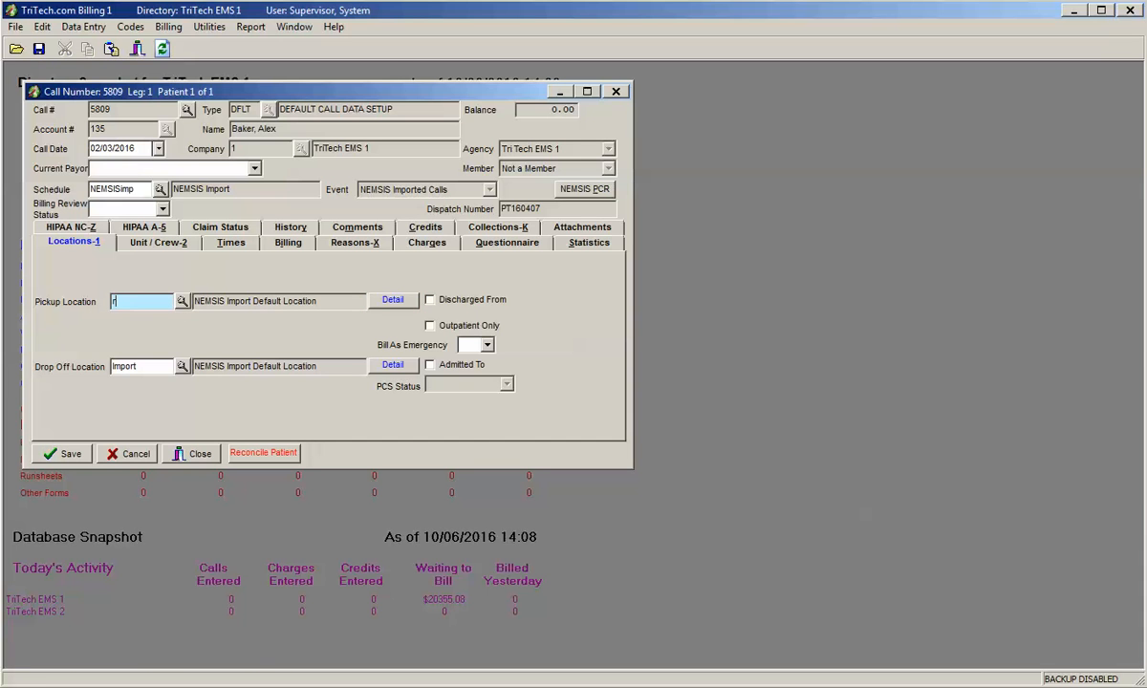
{"action": "key", "text": "Tab"}
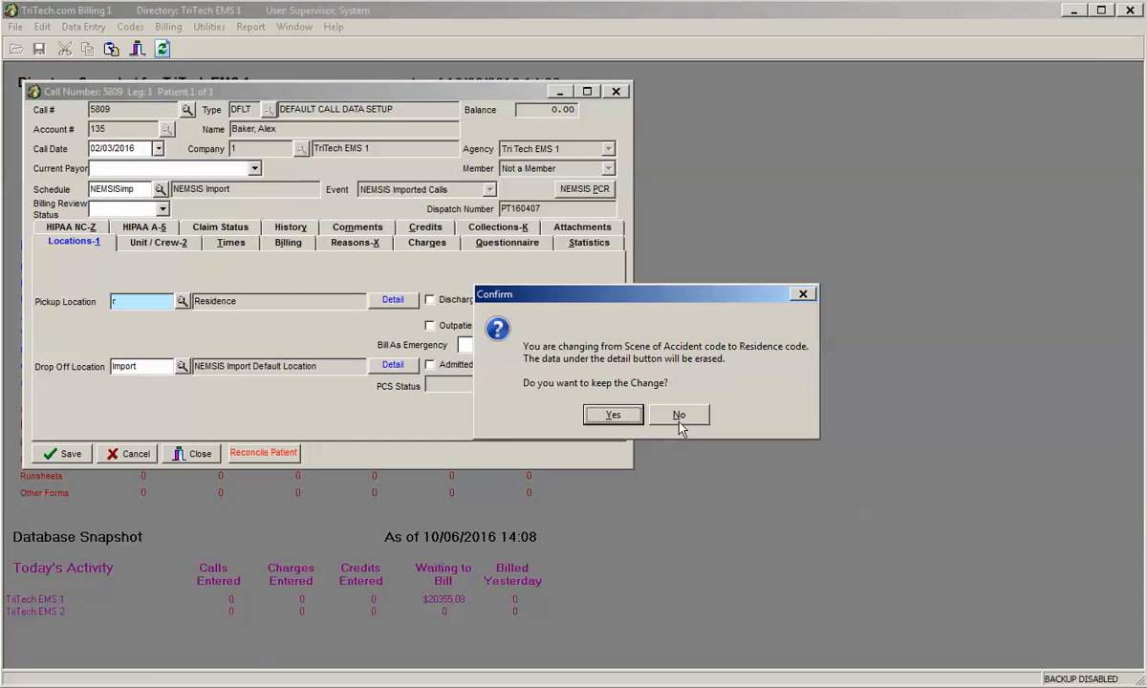
{"action": "left_click", "coordinate": [616, 421]}
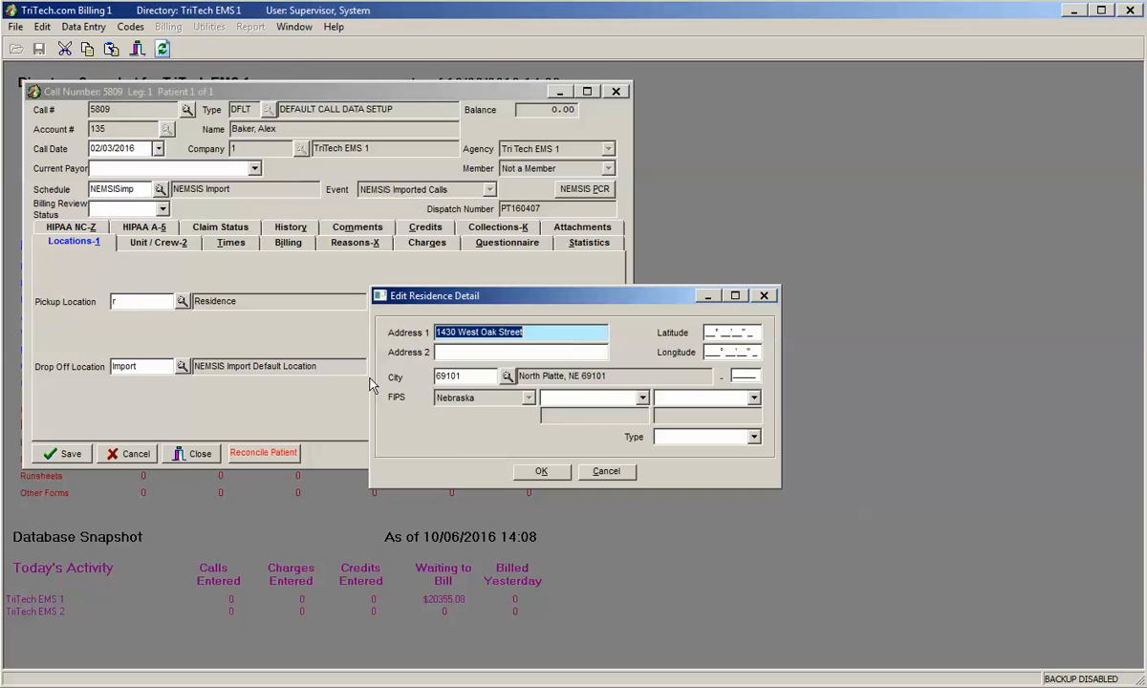
{"action": "left_click", "coordinate": [606, 471]}
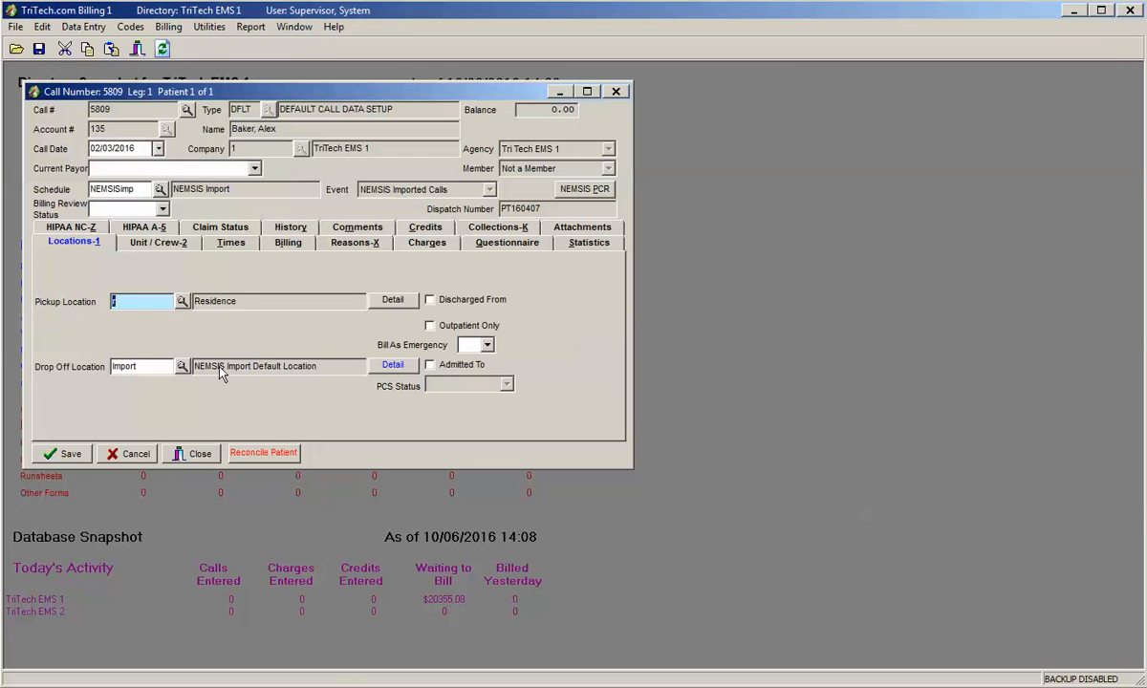
Check the drop-off location's address detail and search the location codes by description for great plains health, closing both without changes.
{"action": "left_click", "coordinate": [392, 364]}
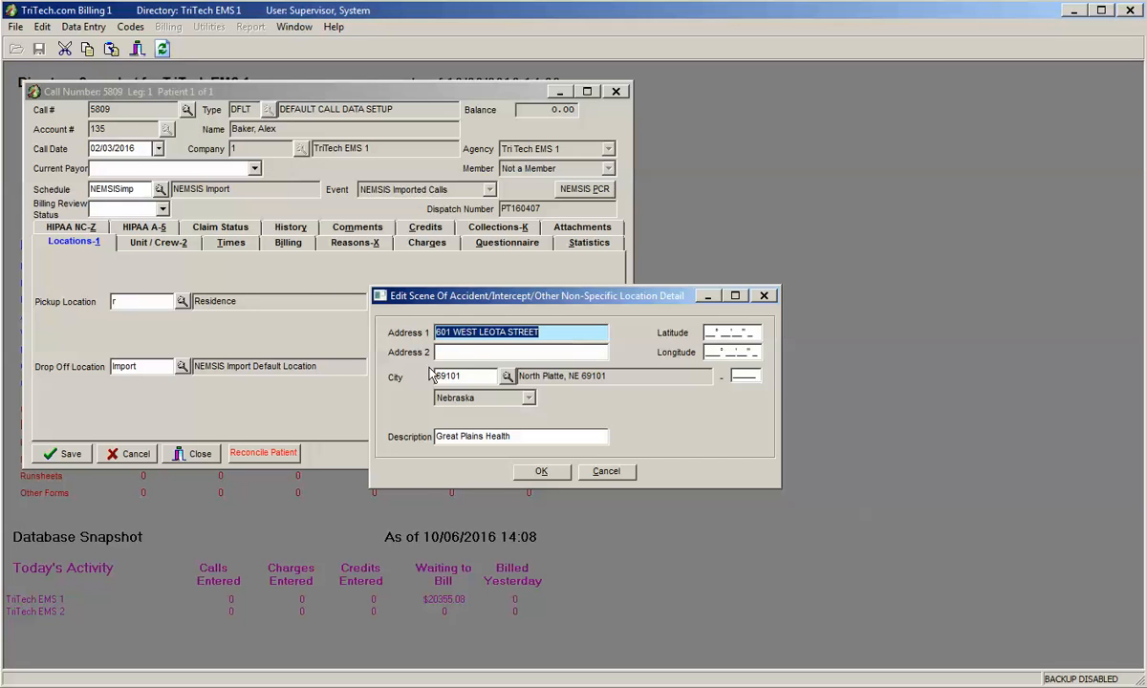
{"action": "left_click", "coordinate": [132, 29]}
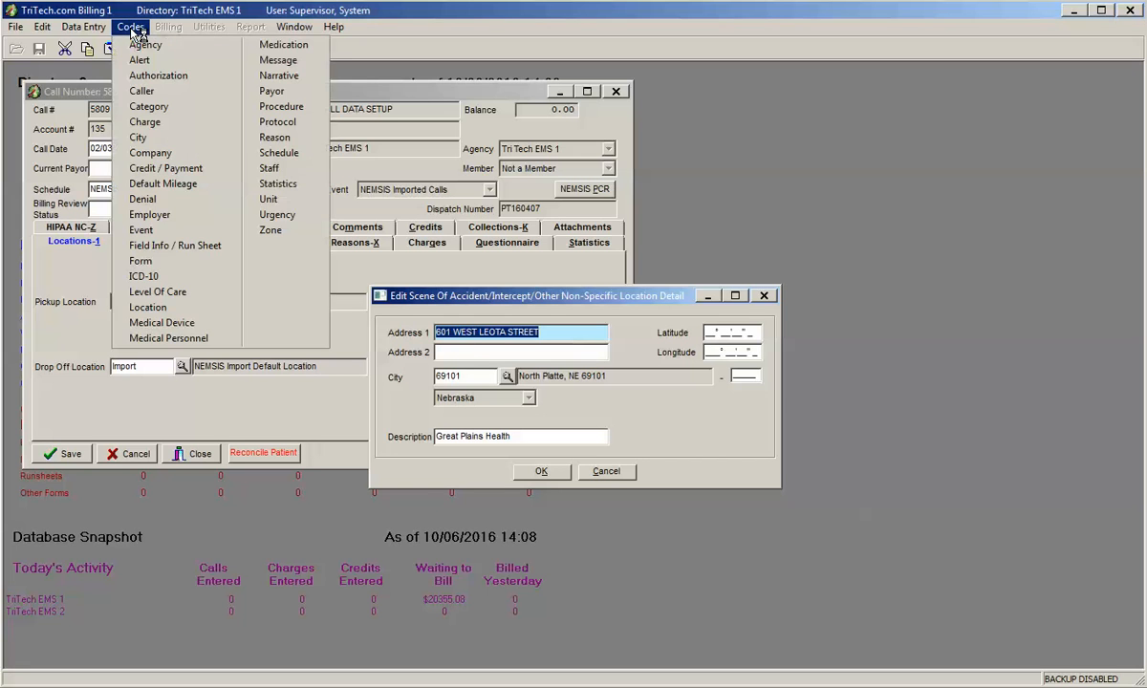
{"action": "left_click", "coordinate": [147, 303]}
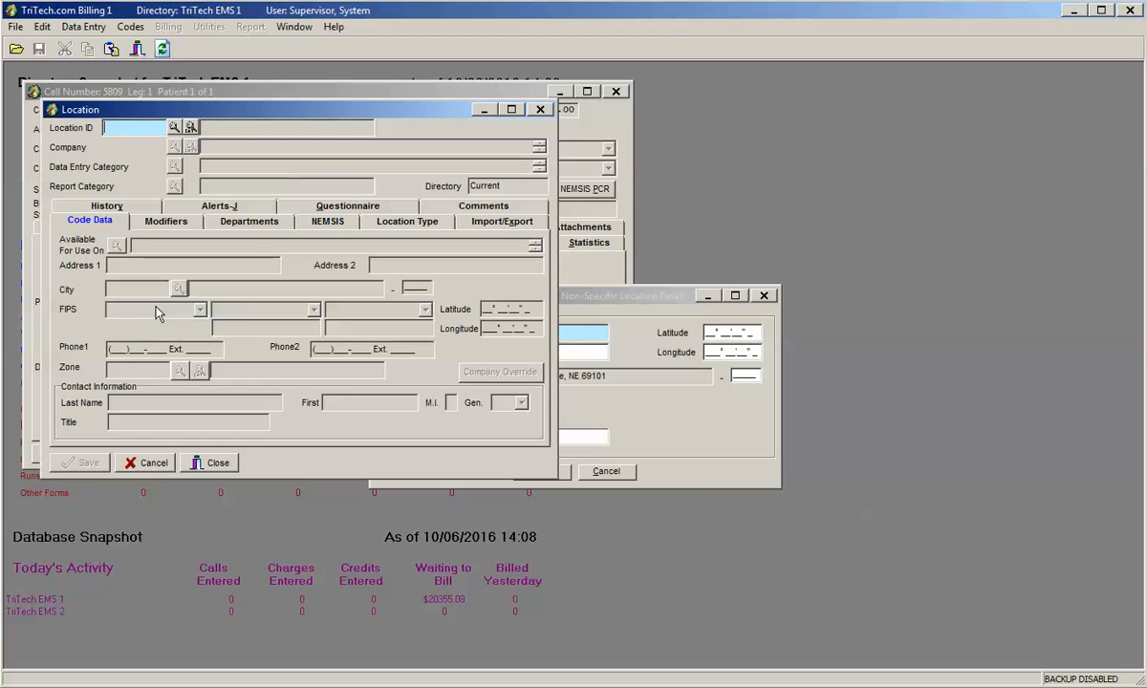
{"action": "left_click", "coordinate": [173, 127]}
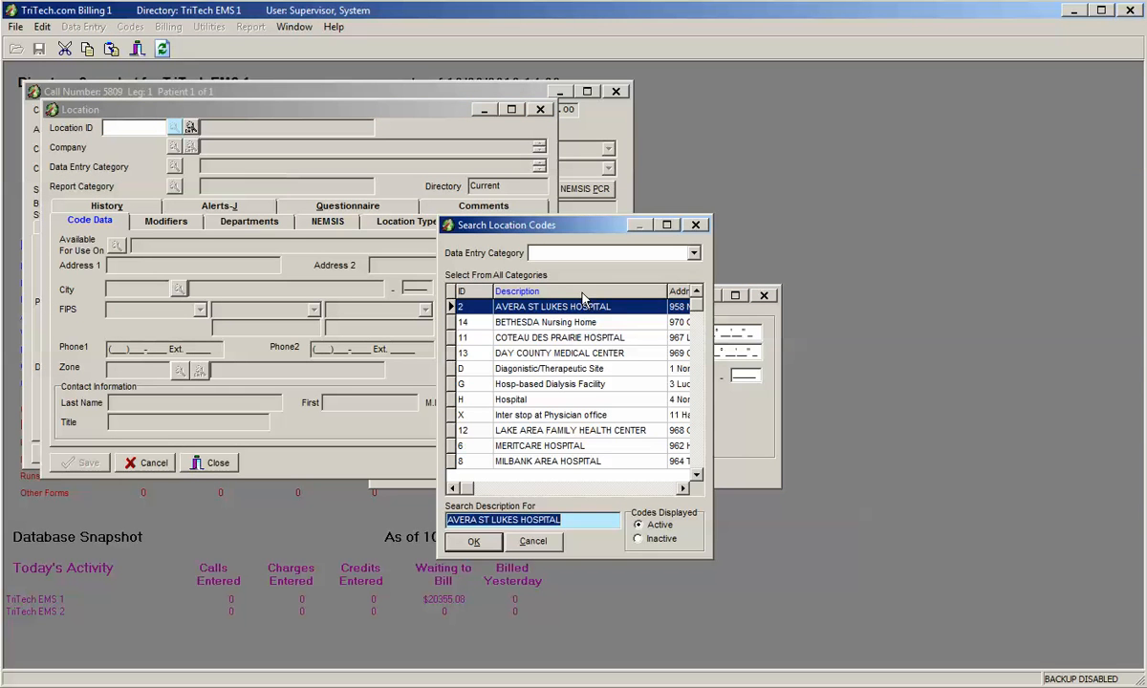
{"action": "left_click", "coordinate": [581, 291]}
{"action": "left_click", "coordinate": [541, 524]}
{"action": "type", "text": "great plains"}
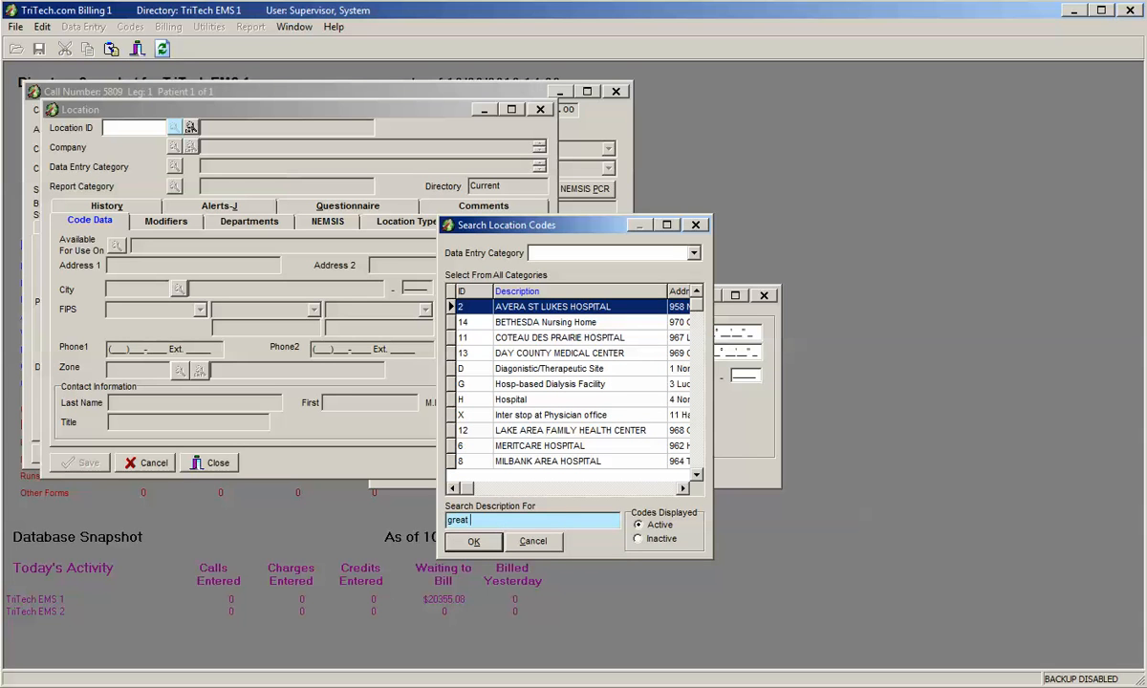
{"action": "type", "text": " health"}
{"action": "key", "text": "Return"}
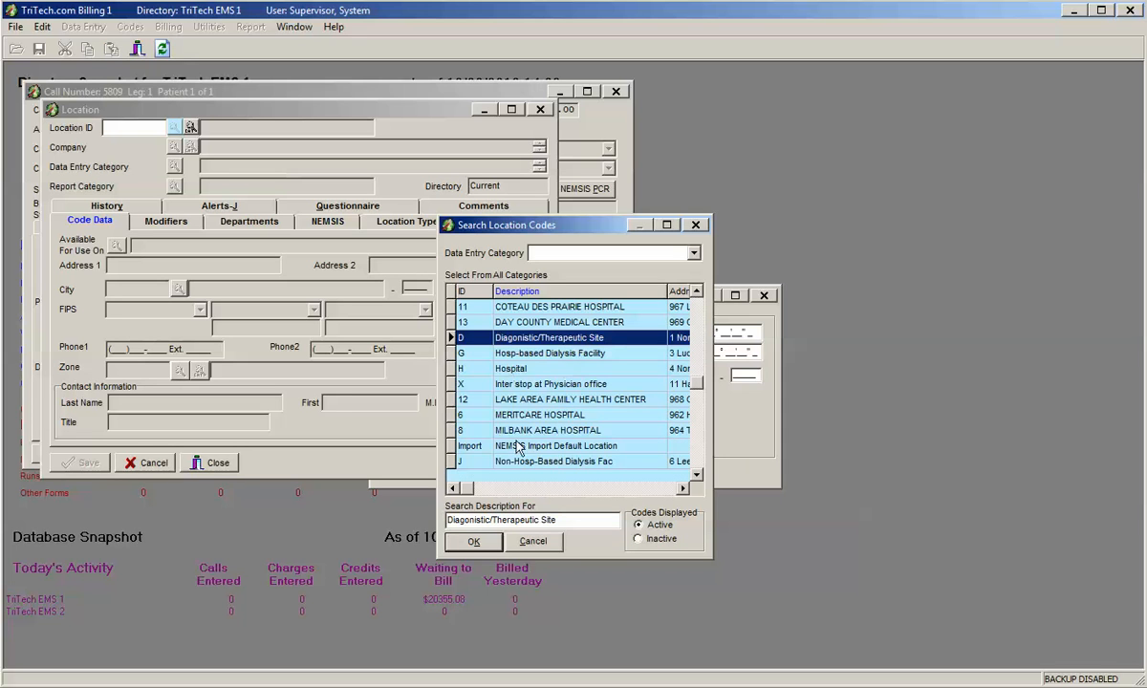
{"action": "left_click", "coordinate": [533, 541]}
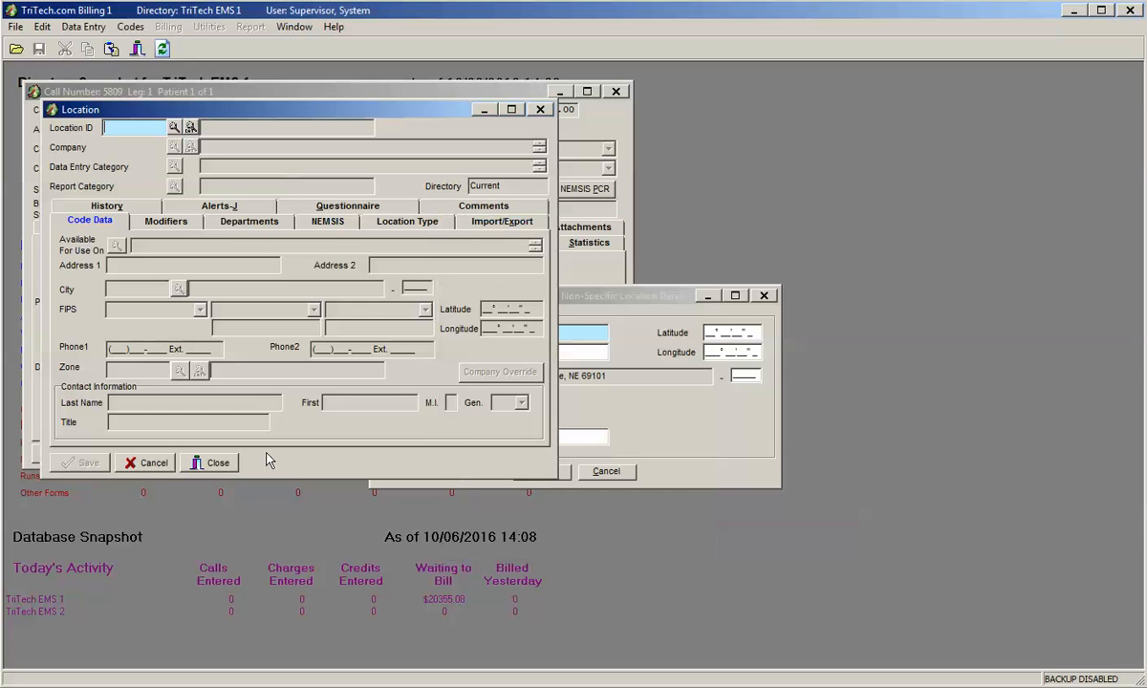
{"action": "left_click", "coordinate": [216, 462]}
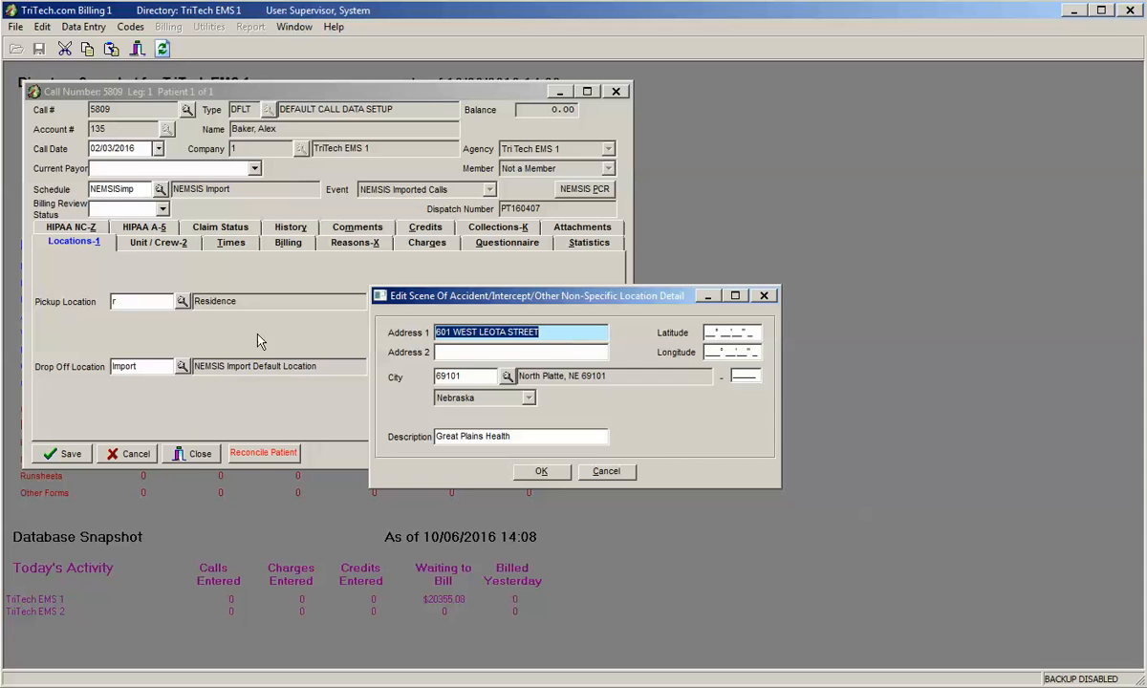
{"action": "left_click", "coordinate": [621, 477]}
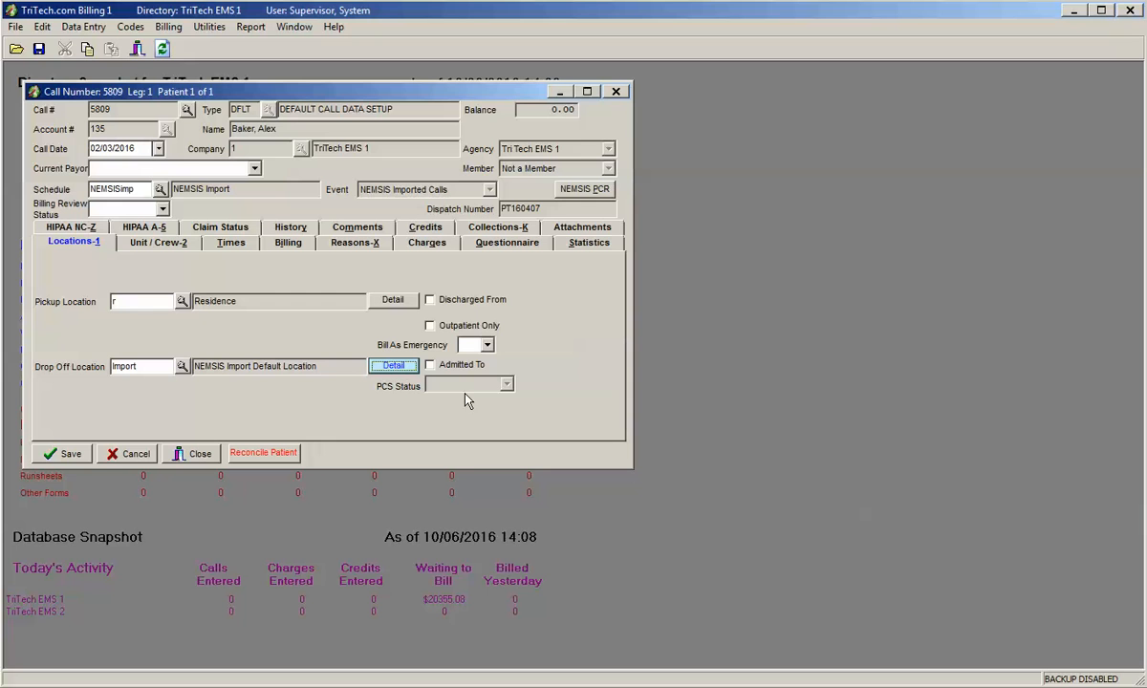
Review the call's unit and crew, times, billing, reasons with the ICD-10 code, and attachments.
{"action": "left_click", "coordinate": [157, 245]}
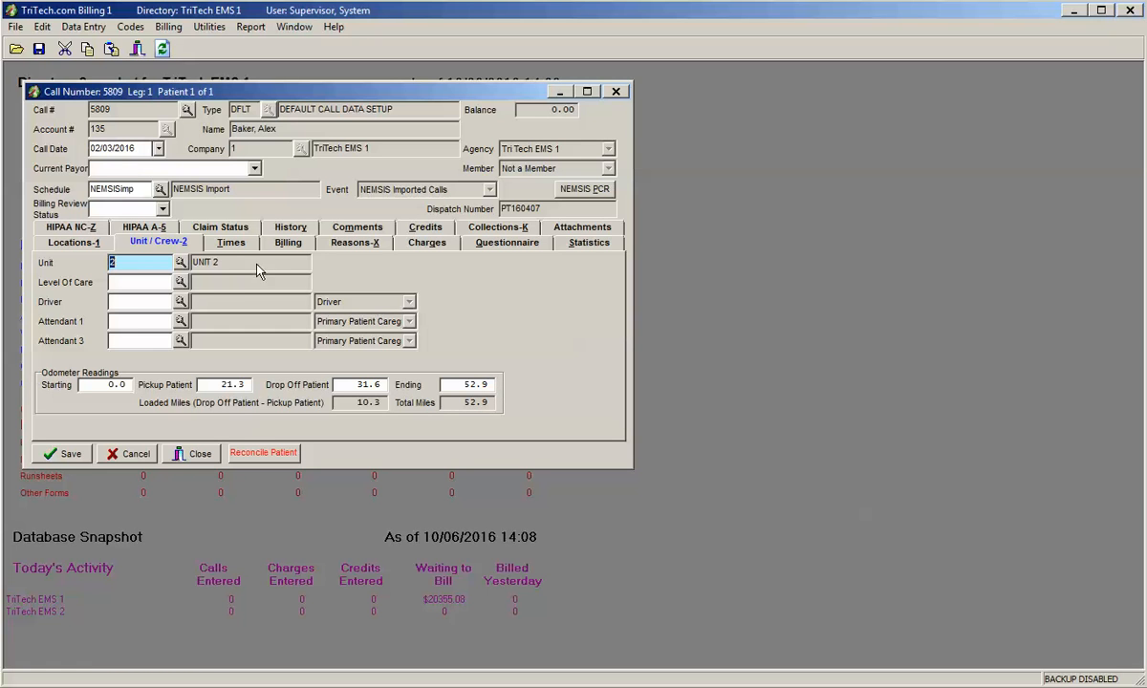
{"action": "left_click", "coordinate": [232, 243]}
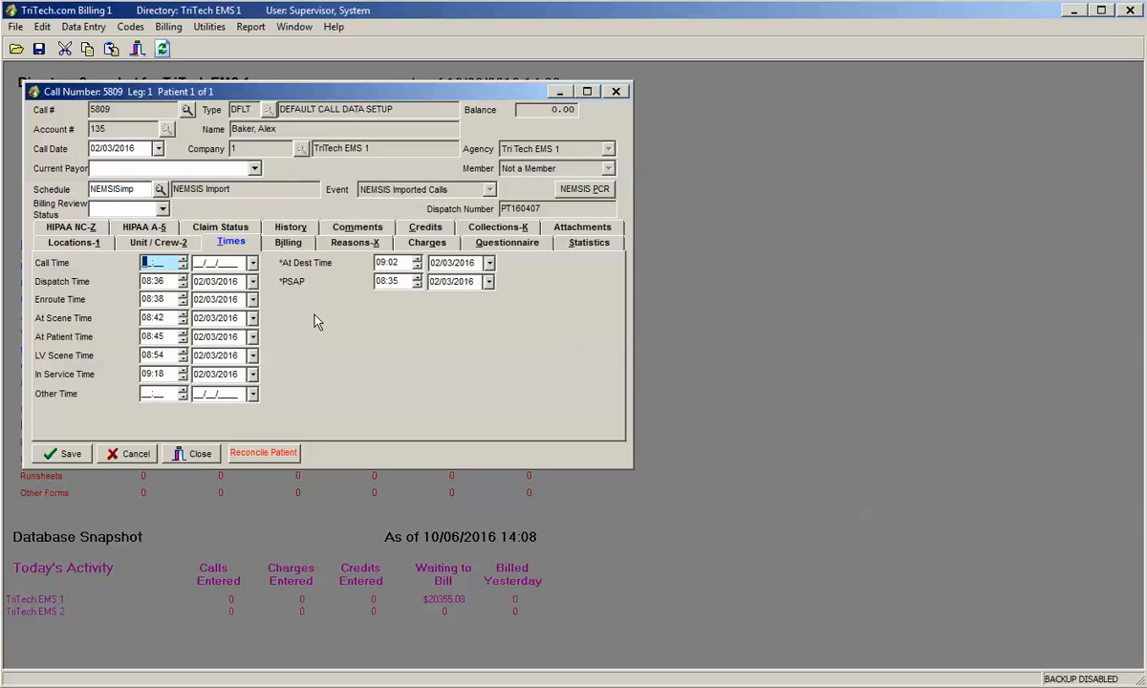
{"action": "left_click", "coordinate": [275, 245]}
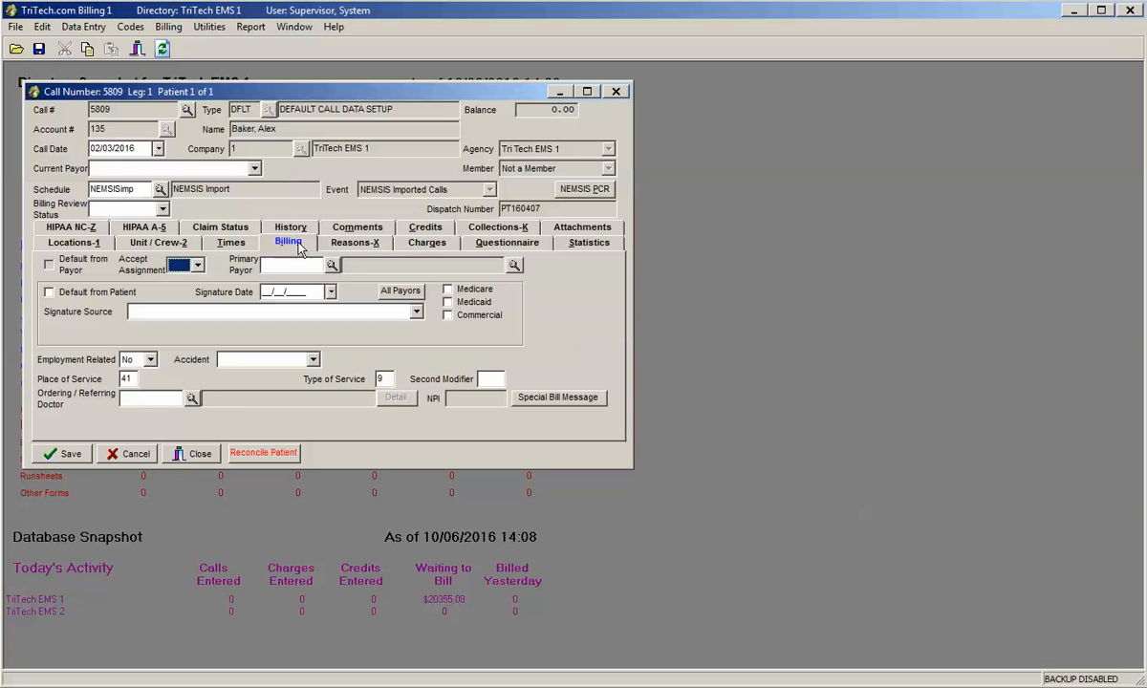
{"action": "left_click", "coordinate": [353, 245]}
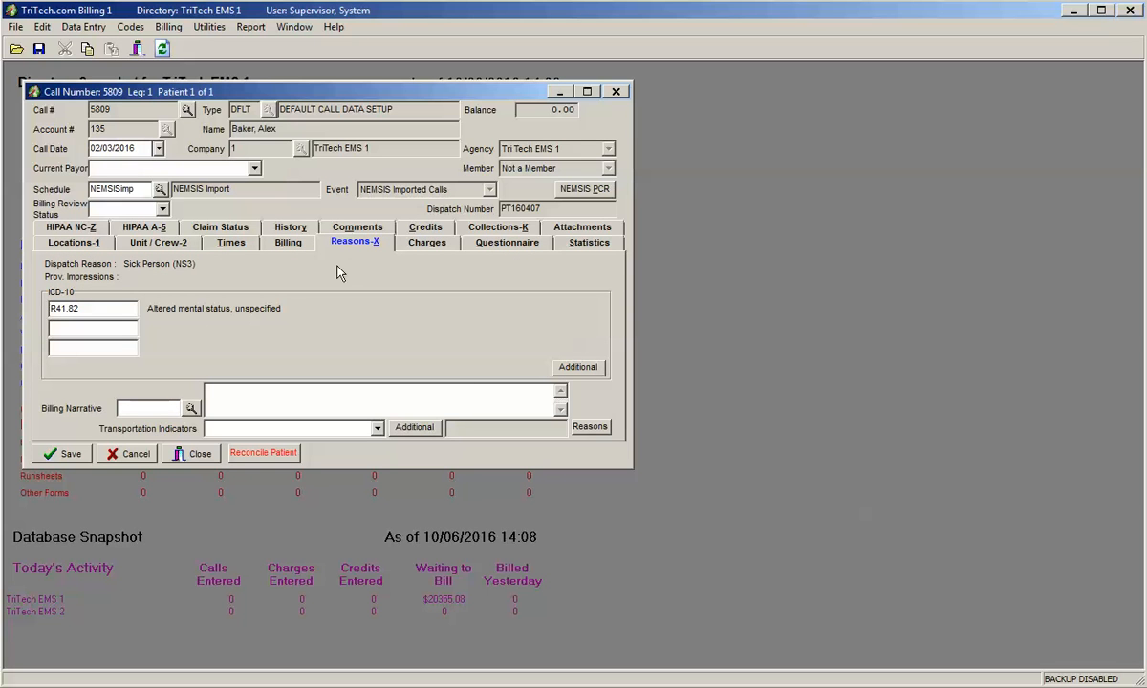
{"action": "left_click", "coordinate": [91, 302]}
{"action": "left_click", "coordinate": [579, 231]}
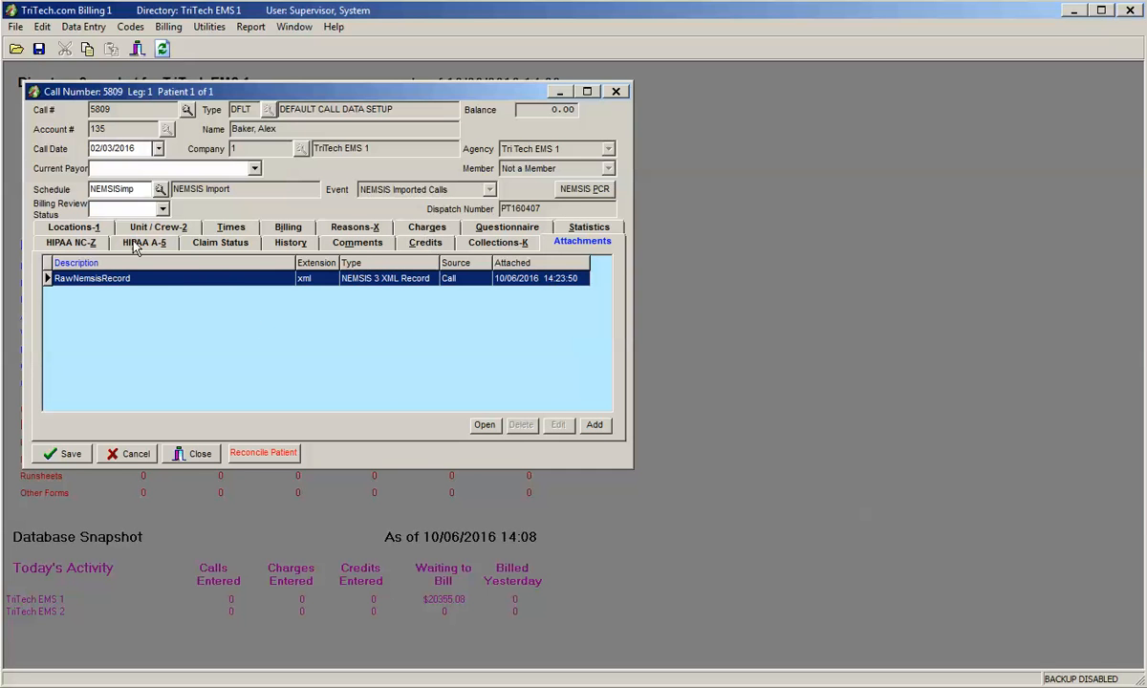
Open the call's NEMSIS PCR, review its narrative, response, payment information, exam assessment and vitals pages, and close it.
{"action": "left_click", "coordinate": [590, 191]}
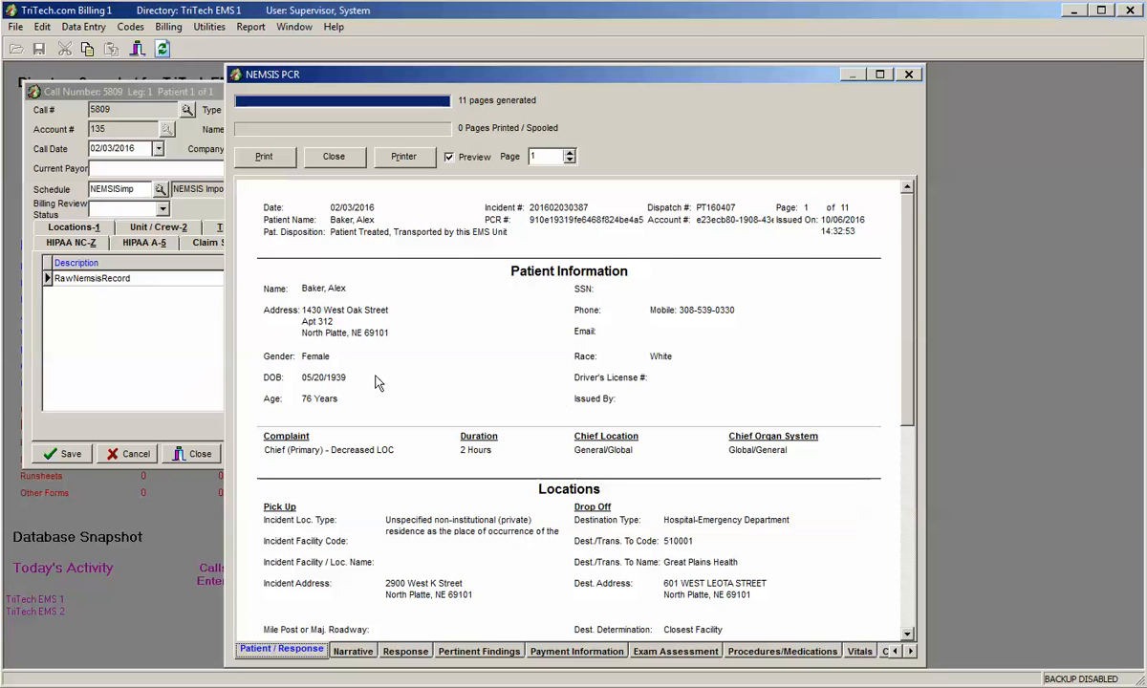
{"action": "left_click", "coordinate": [356, 653]}
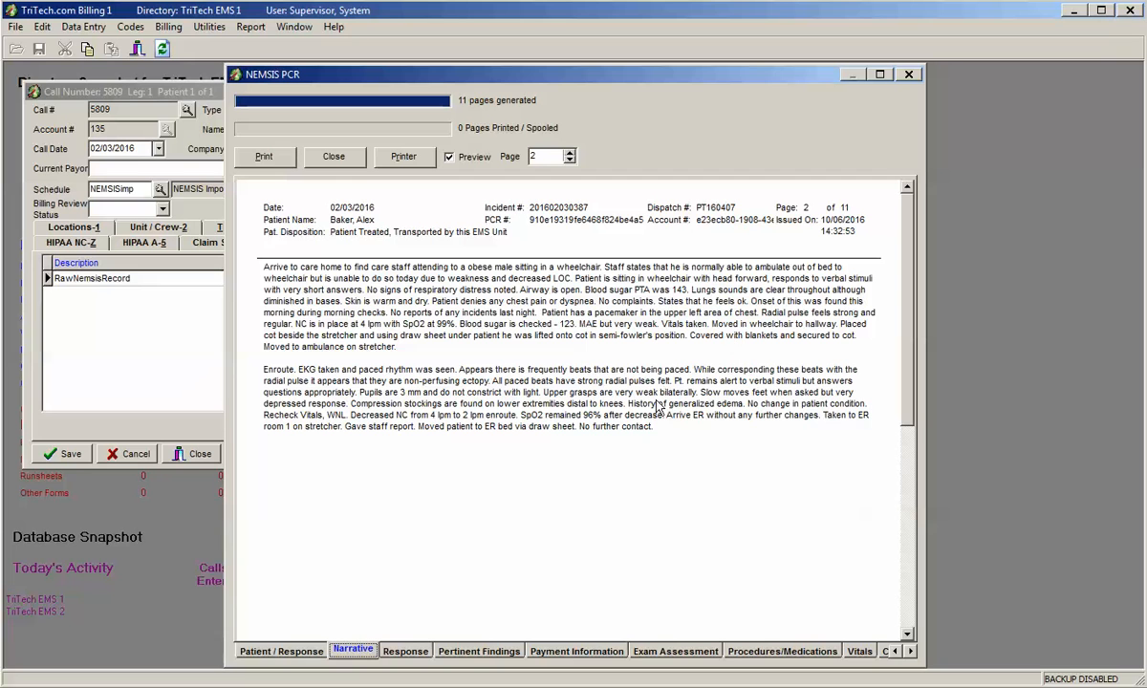
{"action": "left_click", "coordinate": [405, 651]}
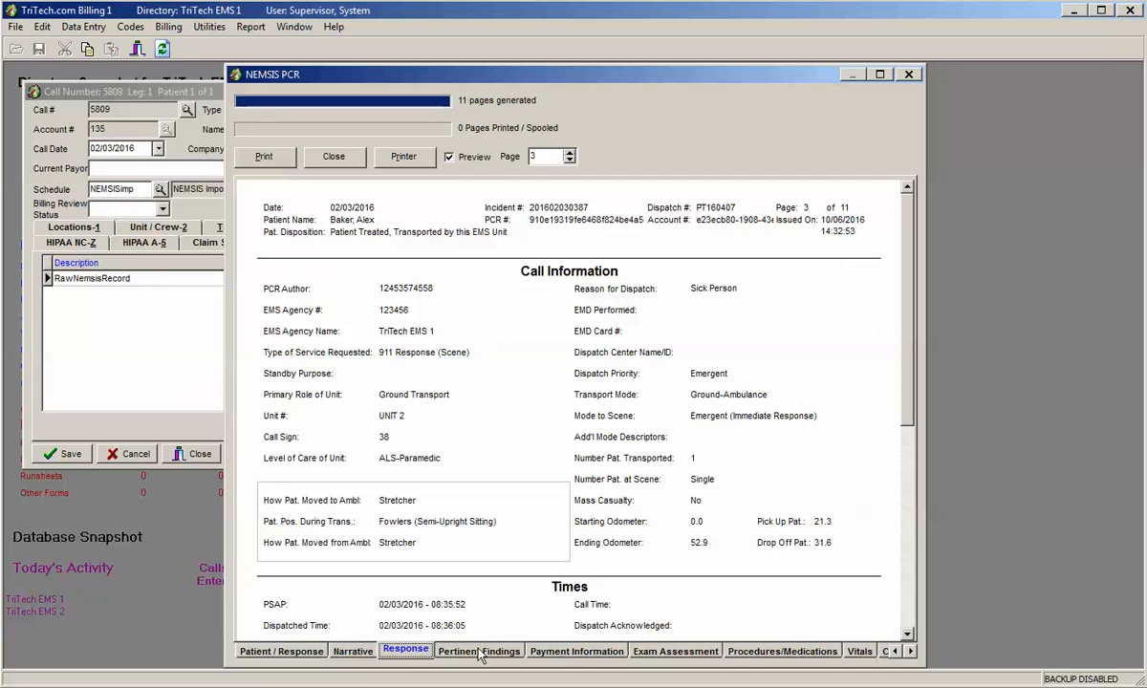
{"action": "left_click", "coordinate": [569, 651]}
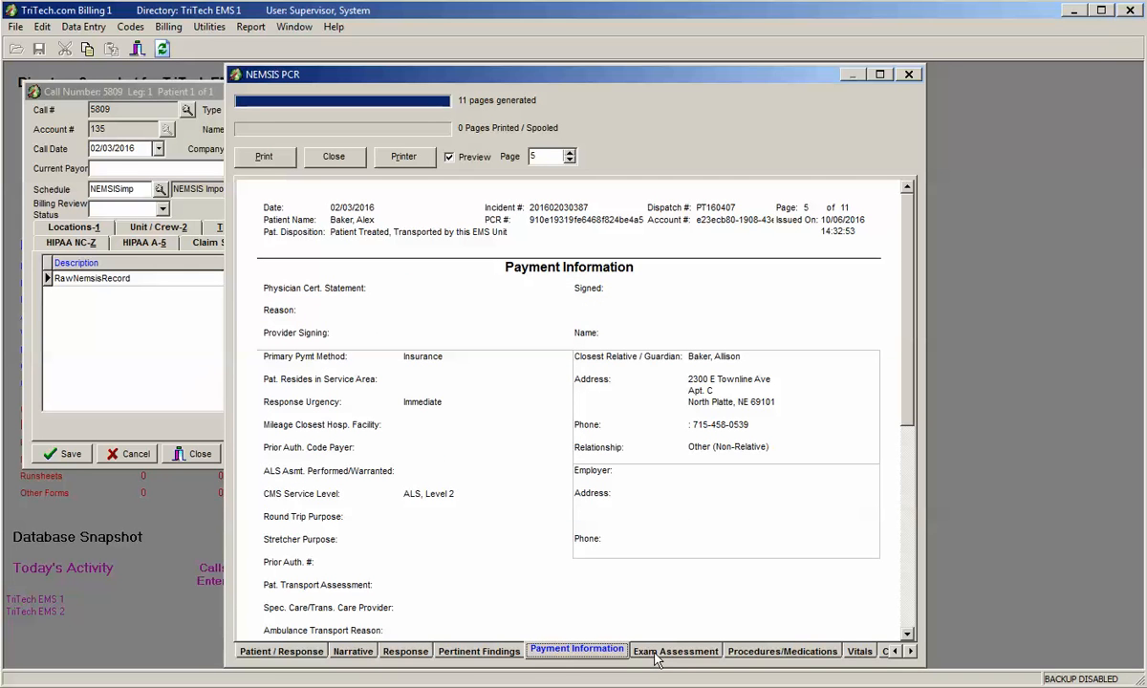
{"action": "left_click", "coordinate": [686, 654]}
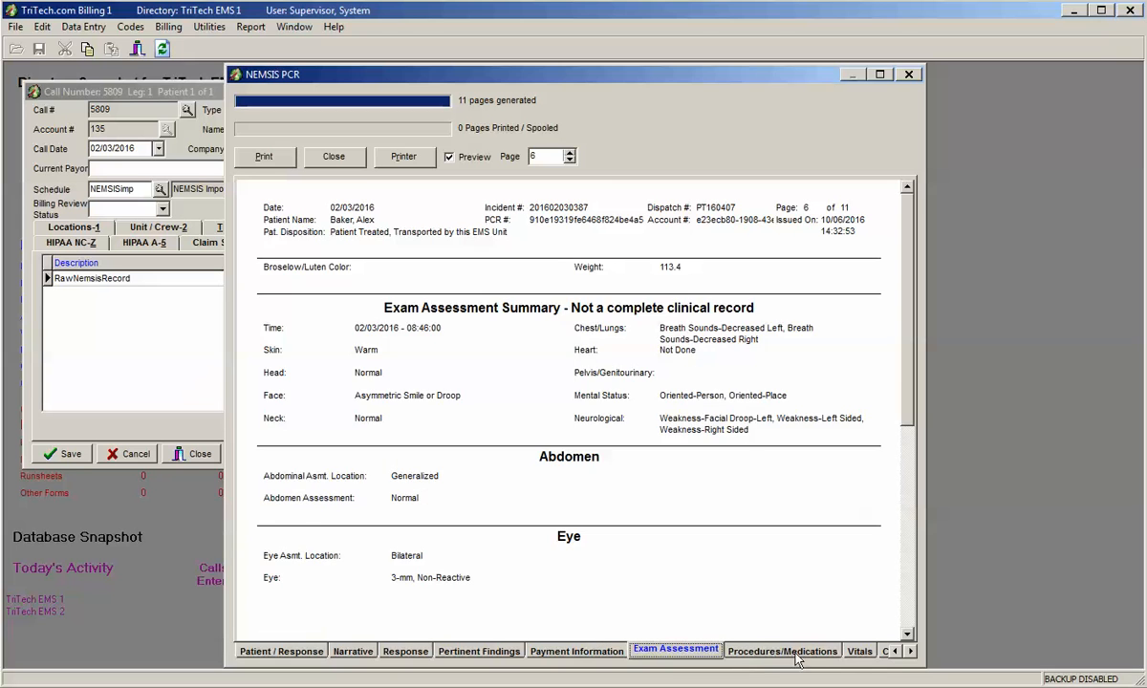
{"action": "left_click", "coordinate": [855, 653]}
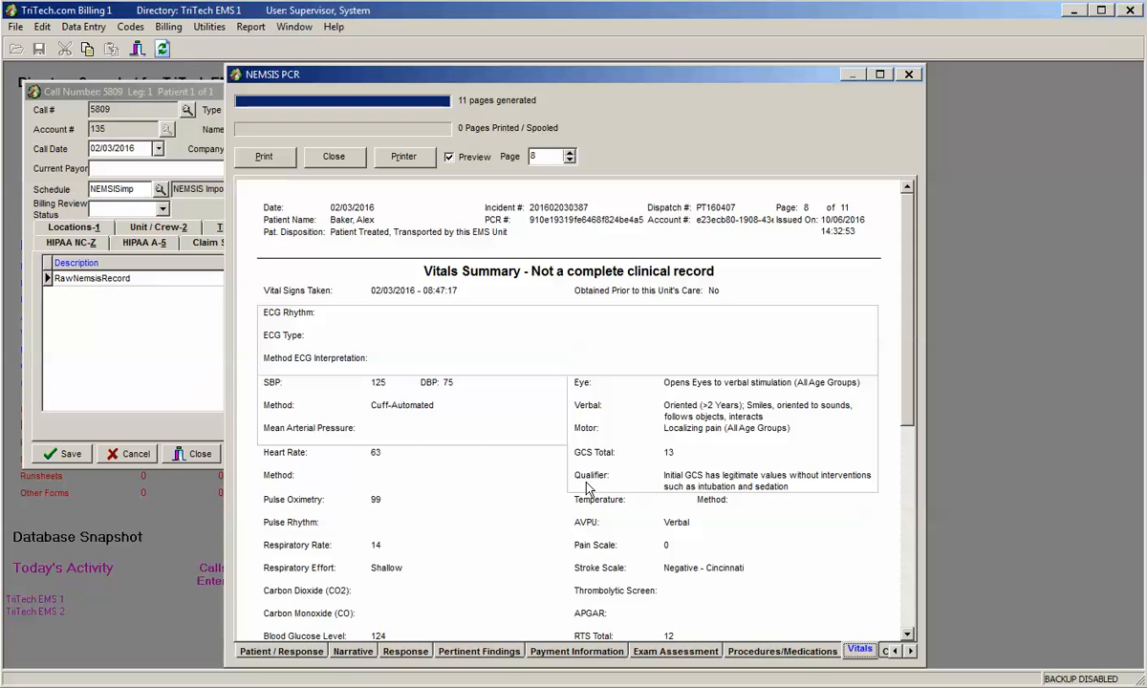
{"action": "left_click", "coordinate": [334, 159]}
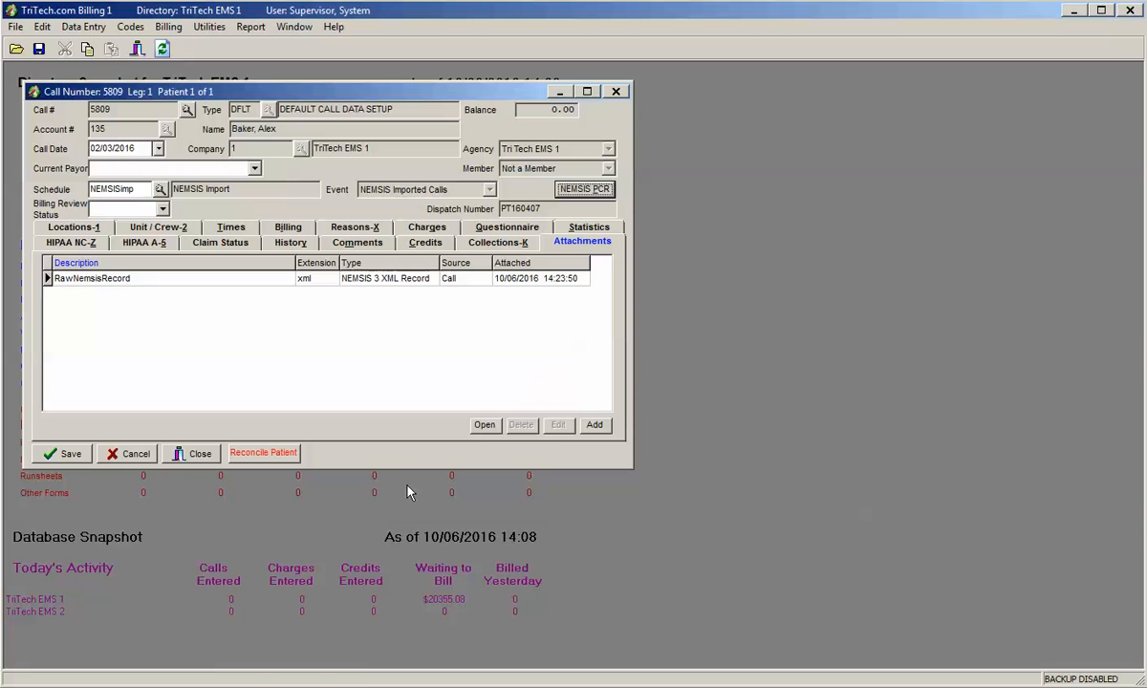
Check the import results on the browser's File Upload page, then return to TriTech.com Billing and close the call without saving changes.
{"action": "mouse_move", "coordinate": [226, 685]}
{"action": "left_click", "coordinate": [225, 630]}
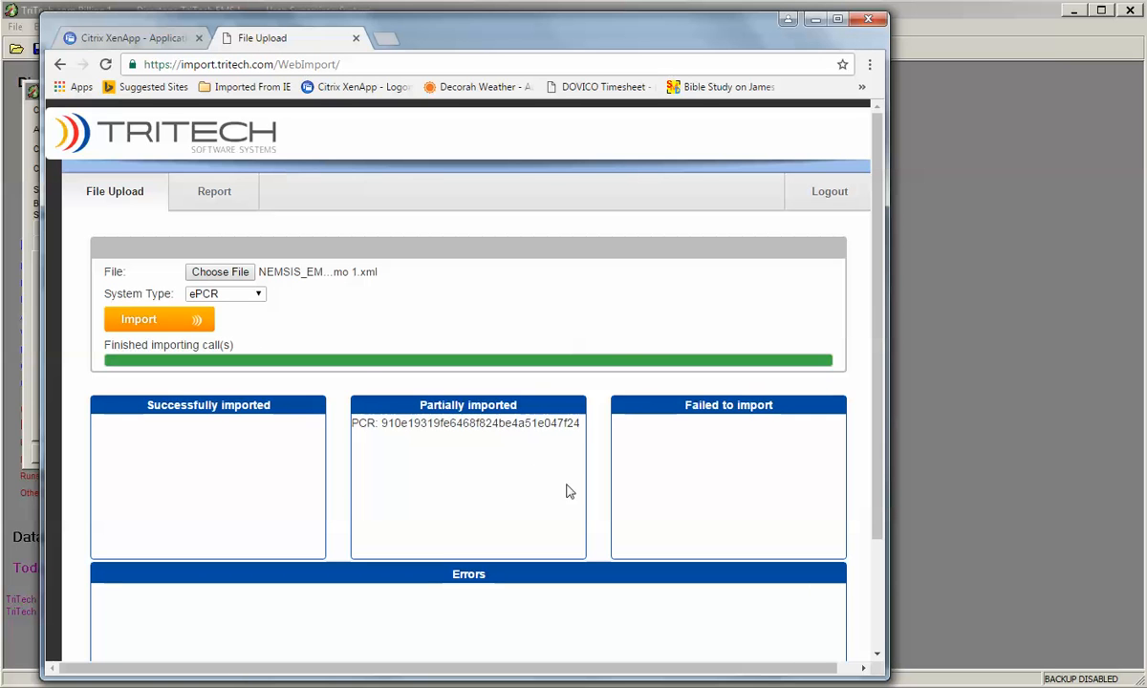
{"action": "left_click", "coordinate": [980, 476]}
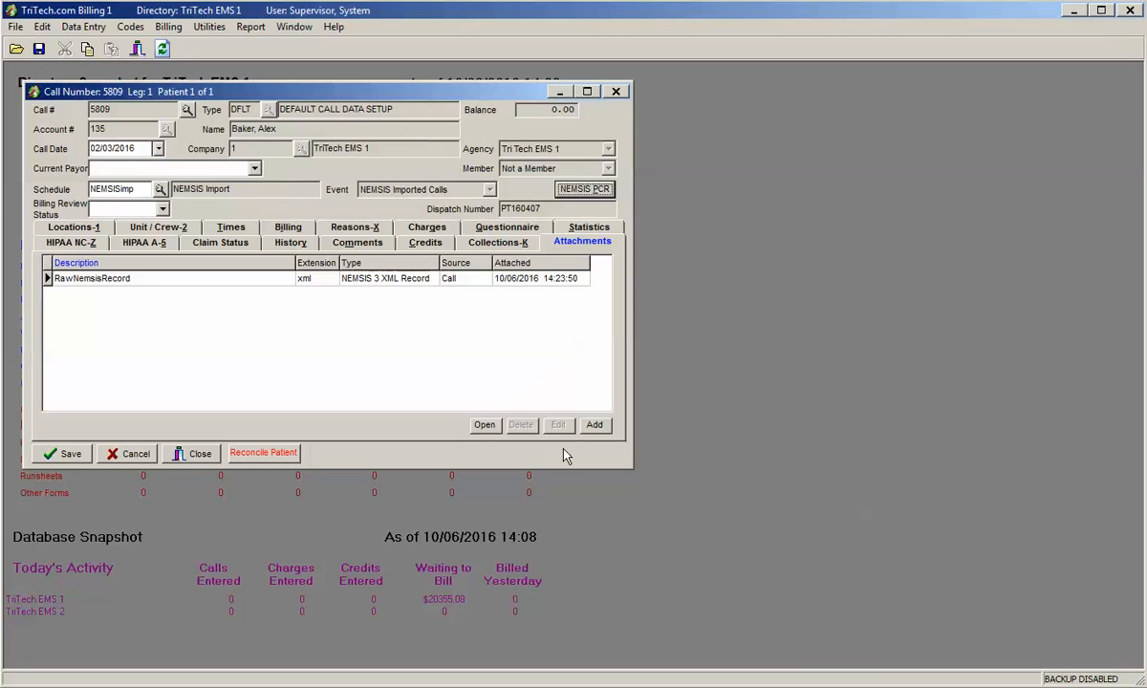
{"action": "left_click", "coordinate": [188, 455]}
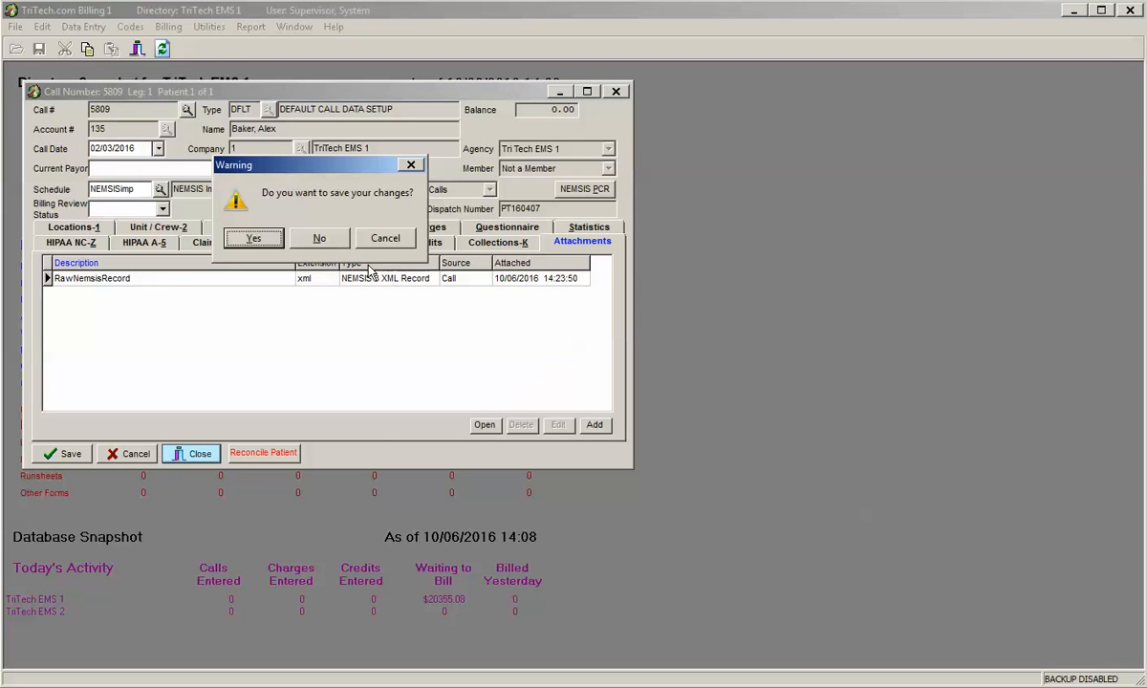
{"action": "left_click", "coordinate": [320, 238]}
Rerun the Call report with the saved NEMSIS Imported Calls settings, view the call detail, and close the report preview.
{"action": "left_click", "coordinate": [261, 32]}
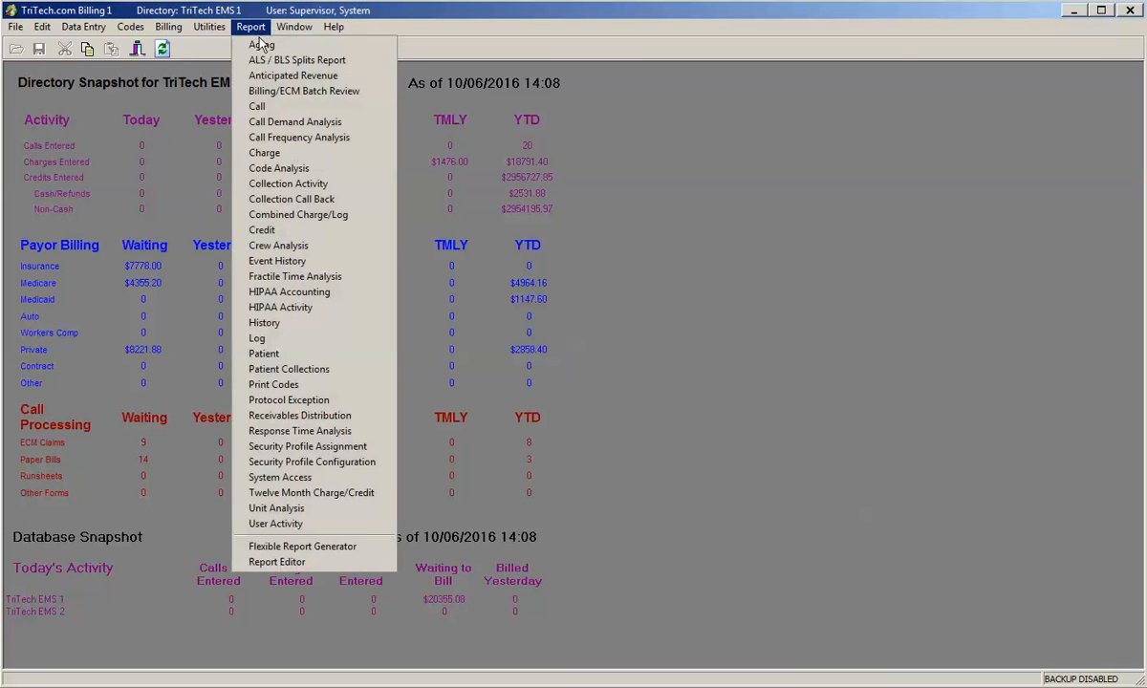
{"action": "left_click", "coordinate": [262, 108]}
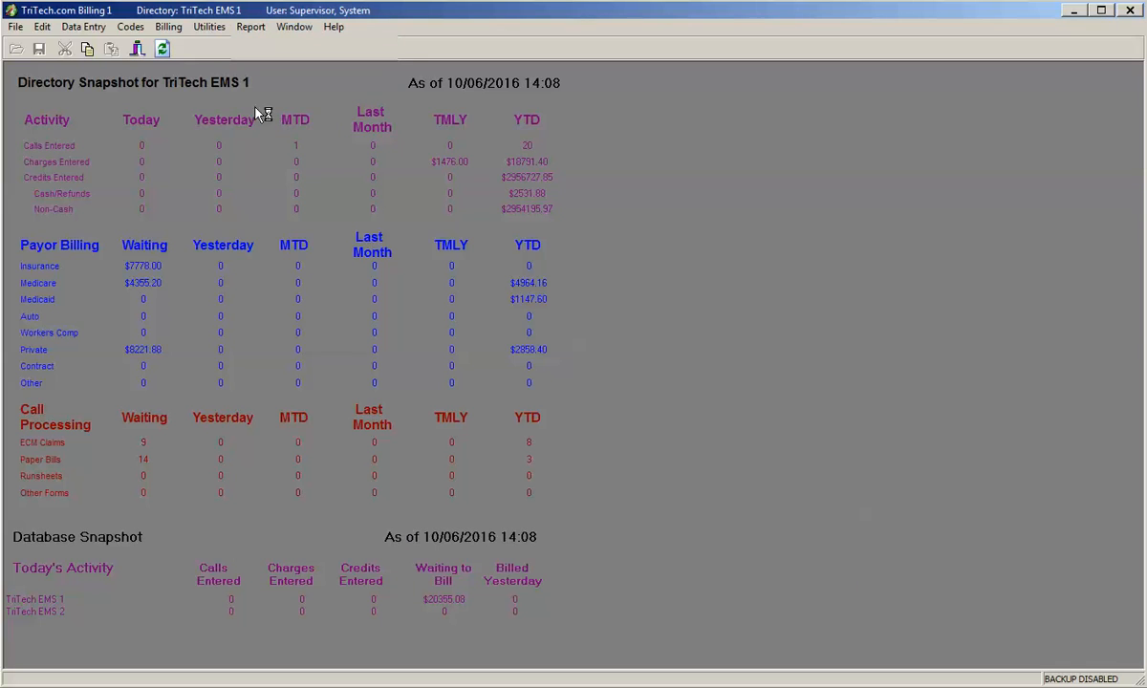
{"action": "left_click", "coordinate": [102, 165]}
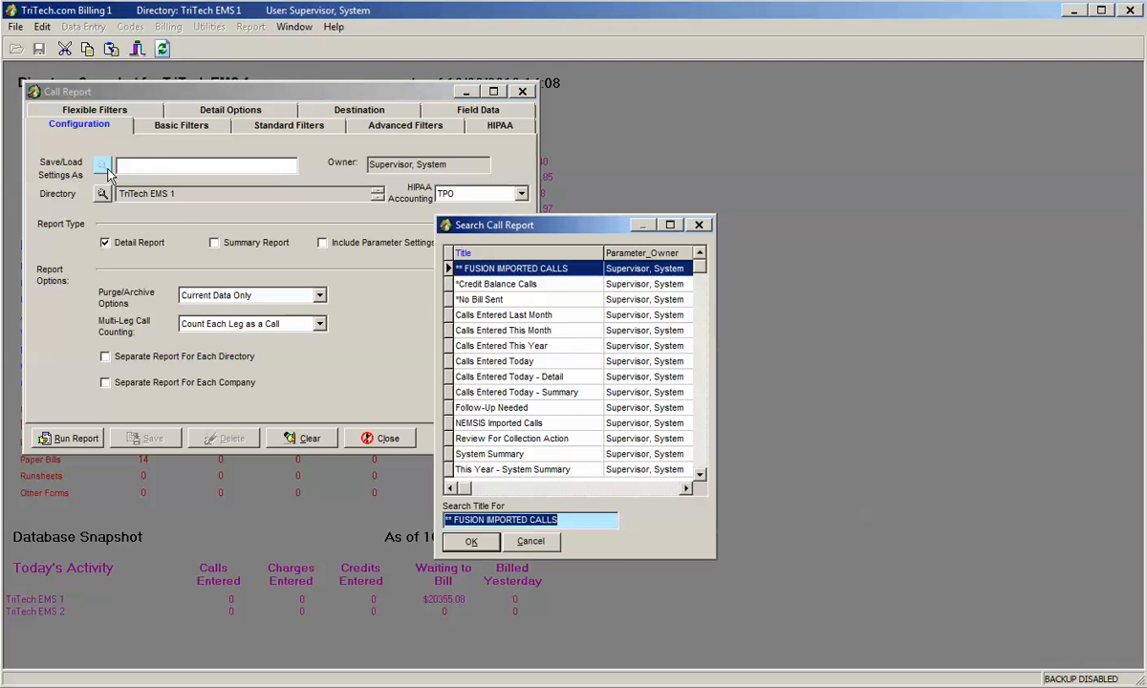
{"action": "double_click", "coordinate": [493, 422]}
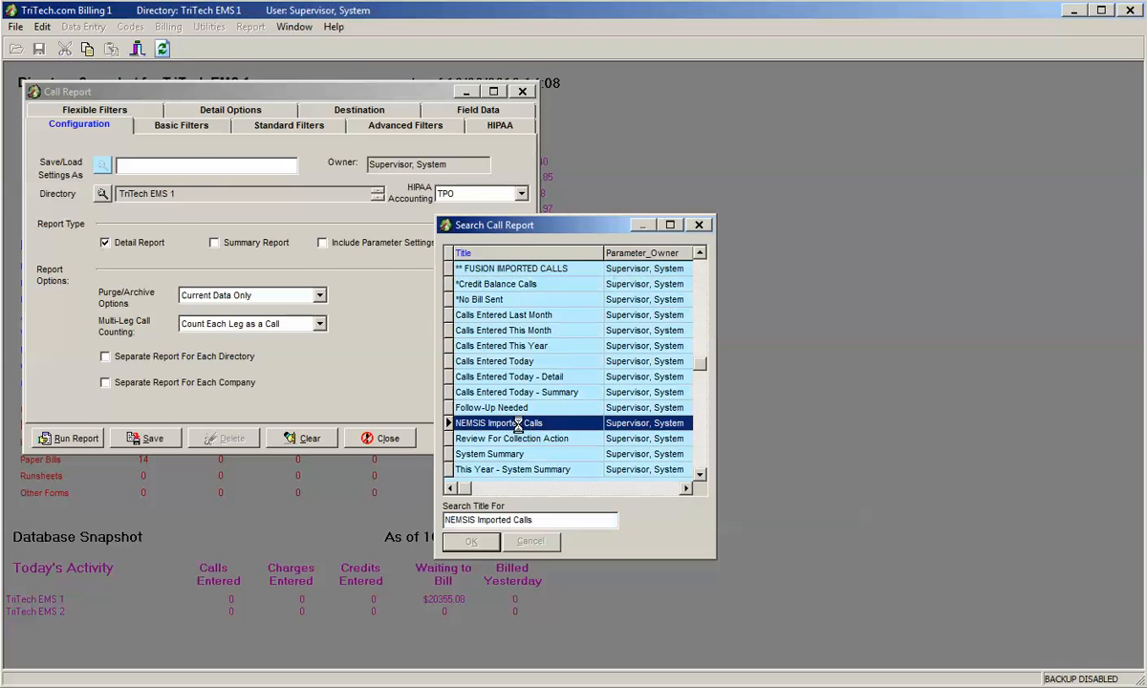
{"action": "left_click", "coordinate": [81, 438]}
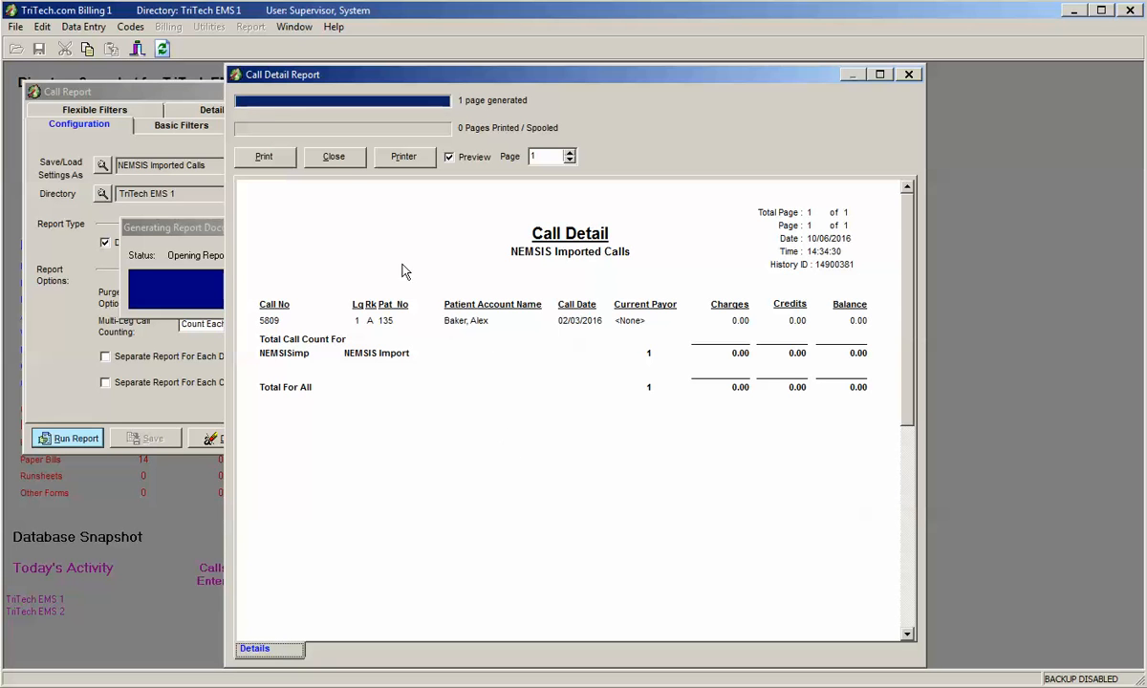
{"action": "left_click", "coordinate": [333, 156]}
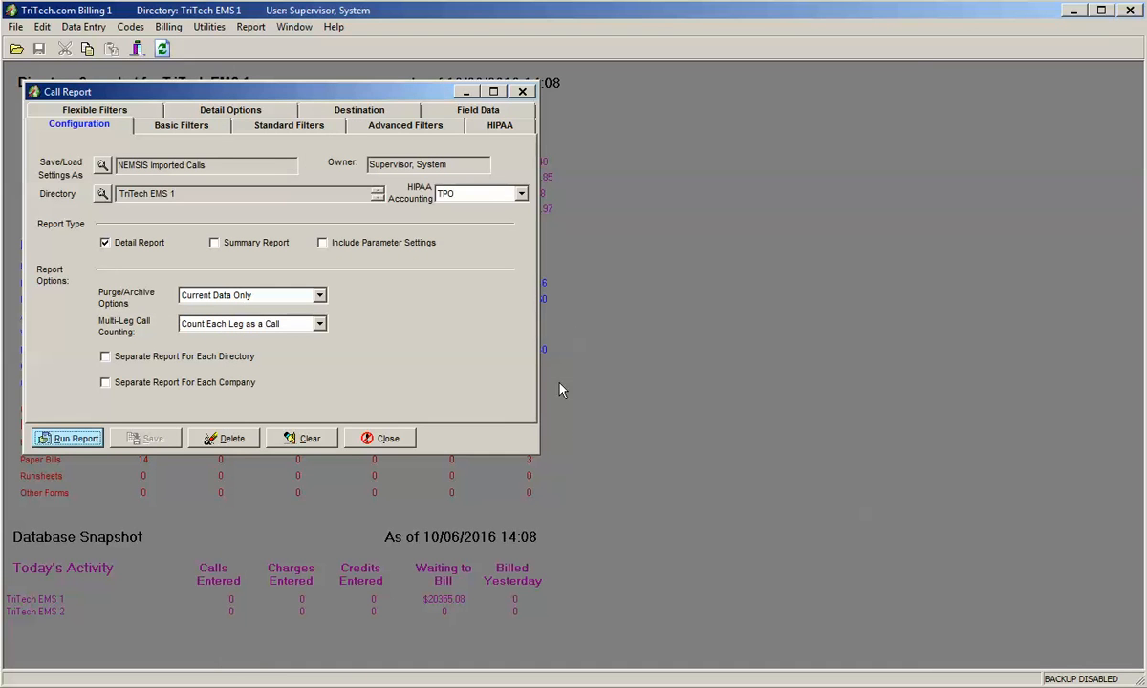